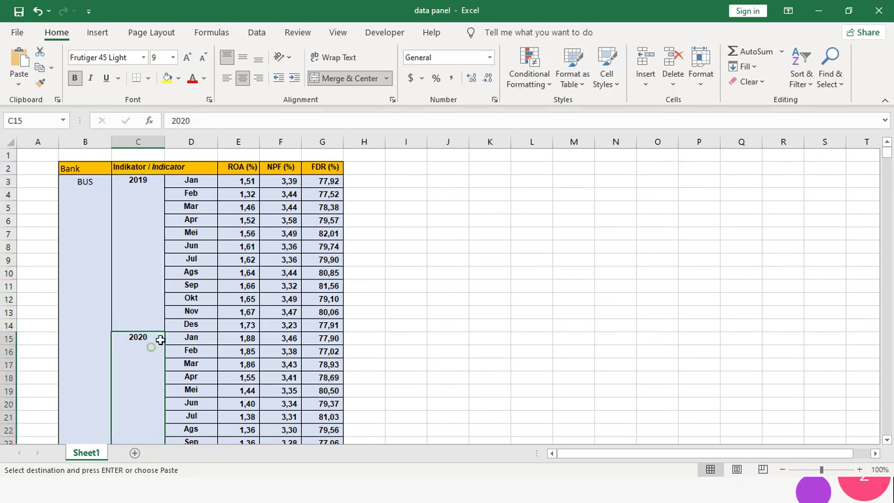
Step: Review the BUS, UUS and BPRS blocks of the bank panel data table
scroll(189, 323, down, 4)
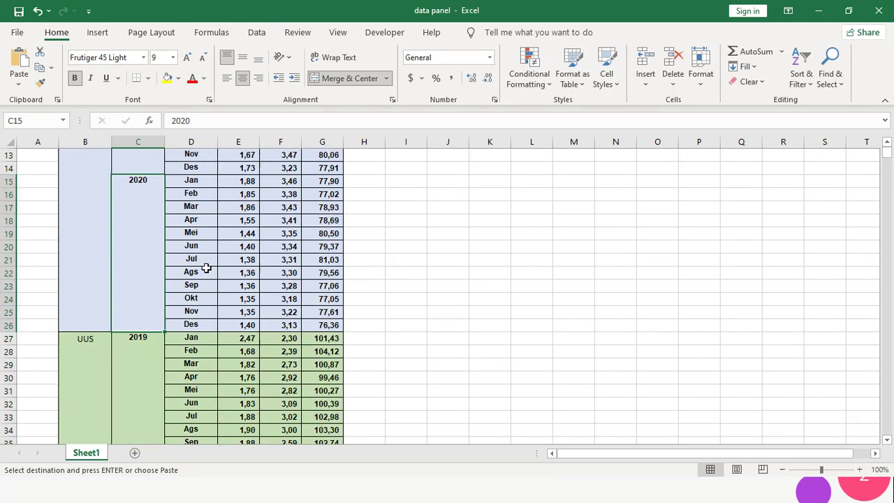
click(96, 355)
scroll(171, 321, down, 9)
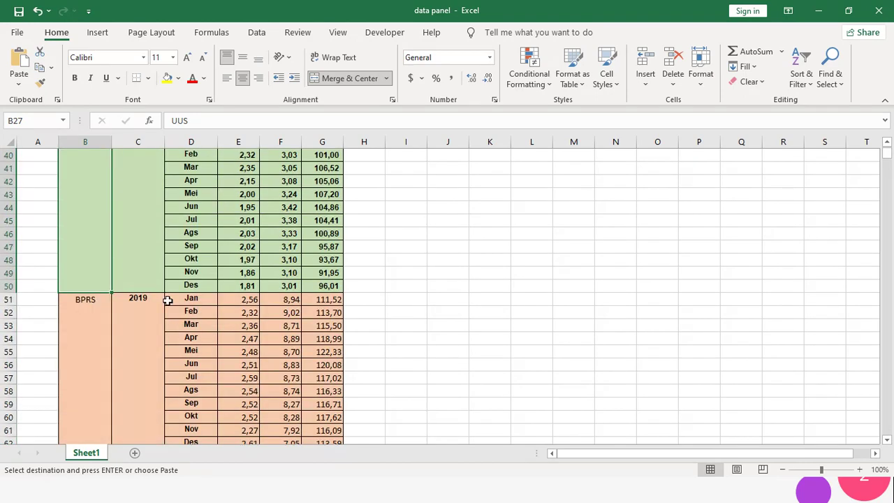
click(101, 339)
scroll(220, 298, up, 11)
scroll(220, 299, up, 2)
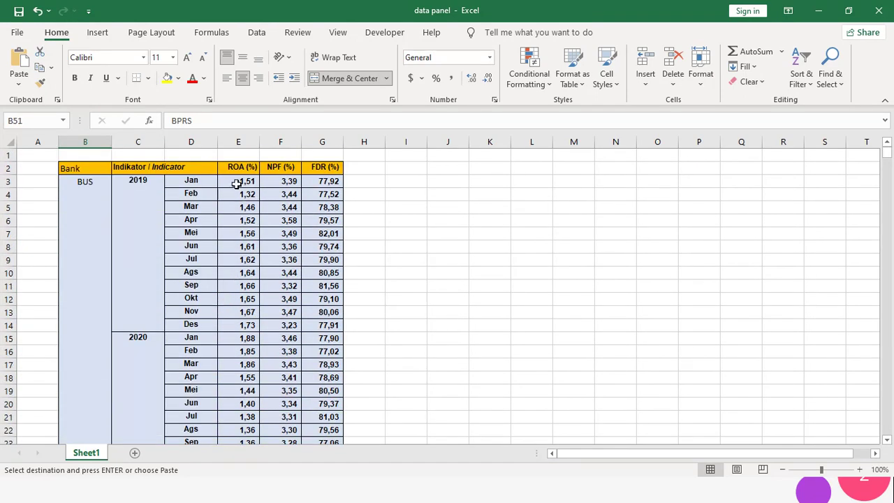
Step: Copy all ROA, NPF and FDR values of the table, from cell E3 down to G74
click(237, 182)
key(shift+Right)
key(Right)
key(ctrl+shift+Down)
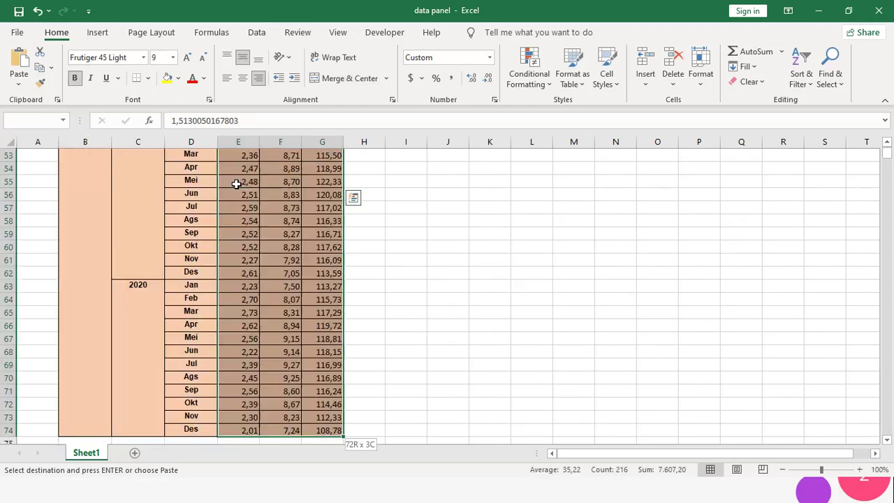
scroll(237, 183, up, 17)
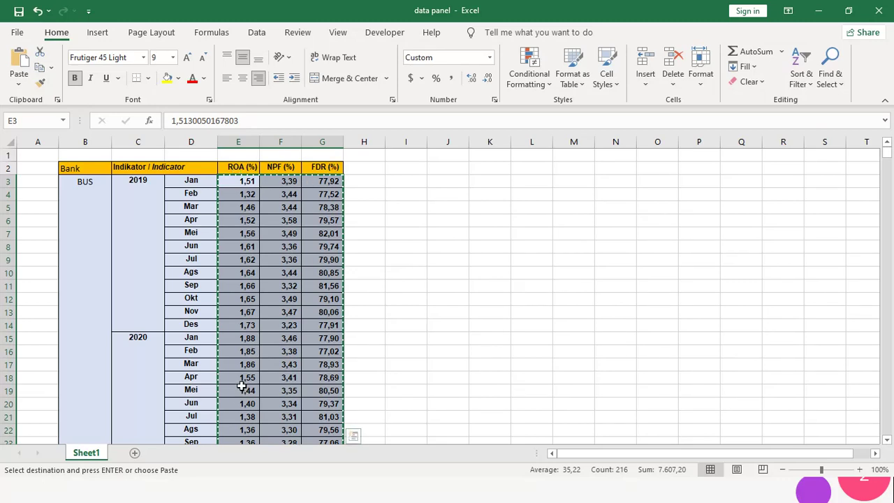
key(alt+Tab)
key(alt+Tab)
key(alt+Tab)
key(alt+Tab)
key(alt+Tab)
key(alt+Tab)
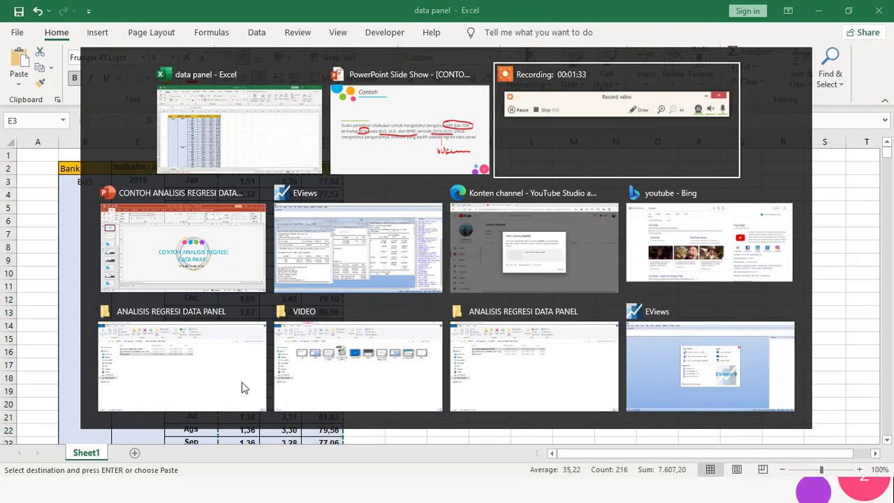
key(alt+Tab)
key(alt+Tab)
key(alt+Tab)
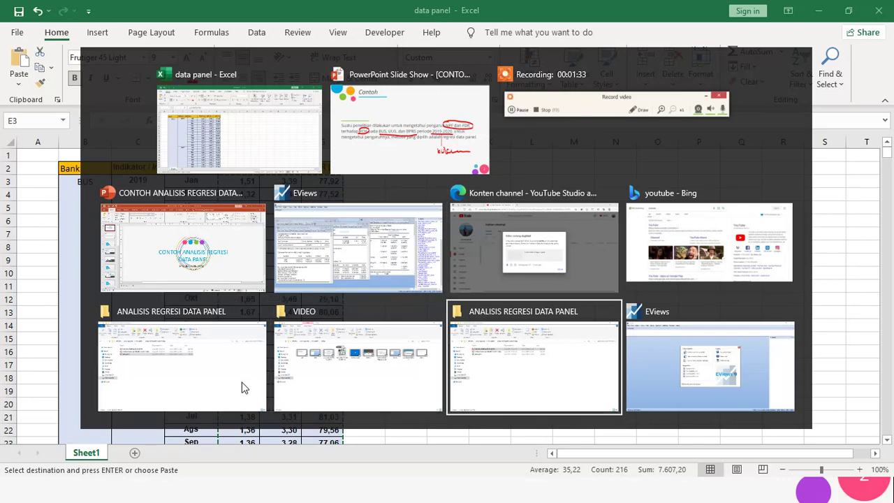
key(alt+Tab)
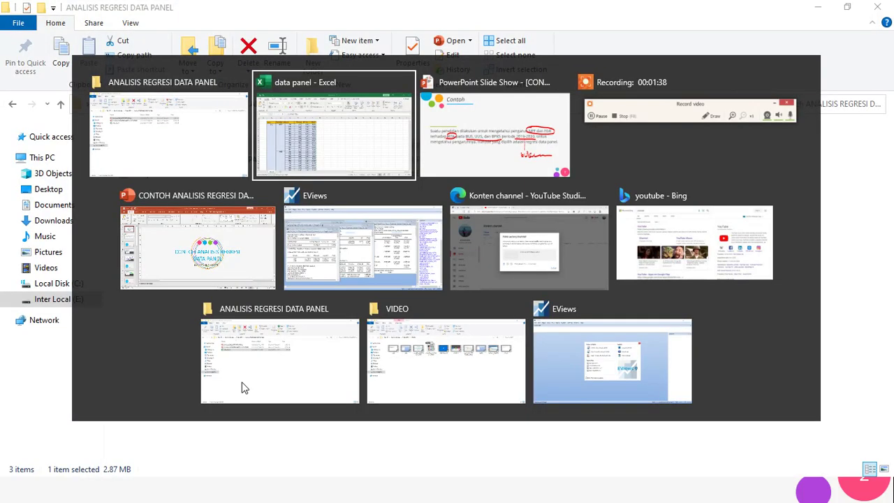
Step: Switch to the EViews window that shows the startup screen
key(alt+Tab)
key(alt+Tab)
key(alt+Tab)
key(alt+Tab)
key(alt+Tab)
key(alt+Tab)
key(alt+Tab)
key(alt+Tab)
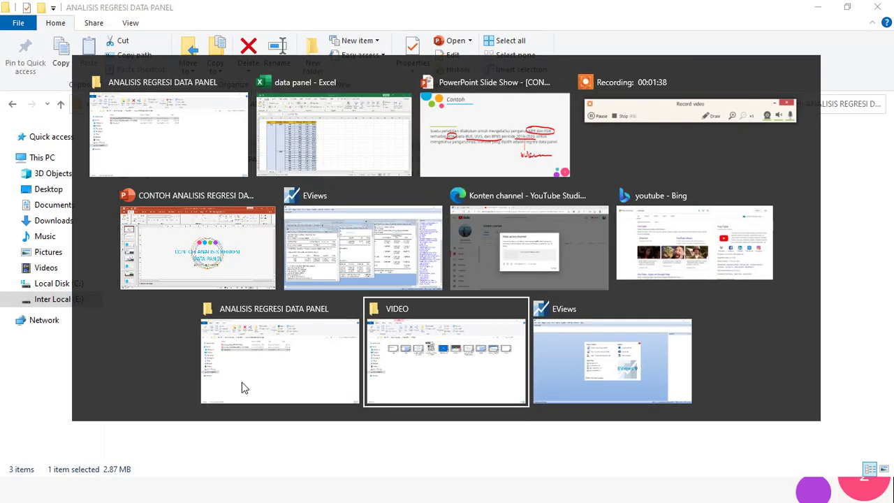
key(alt+Tab)
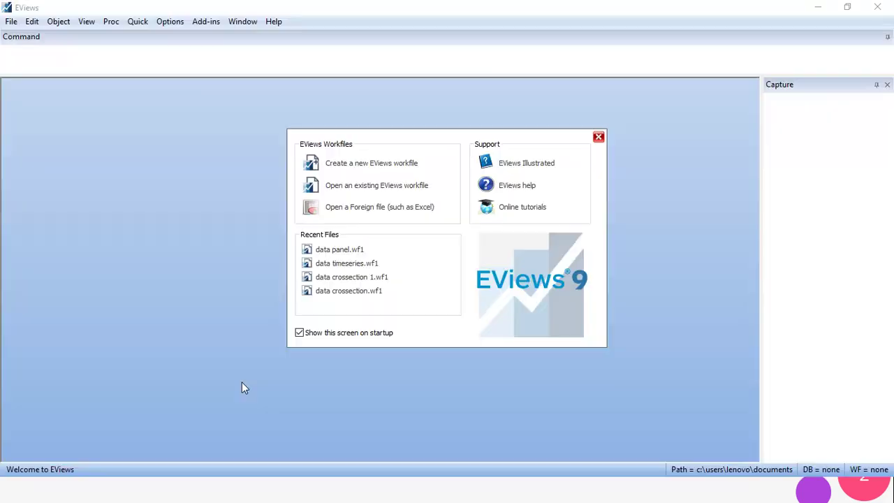
Step: Begin a new EViews workfile with the Balanced Panel structure and Monthly frequency
click(362, 167)
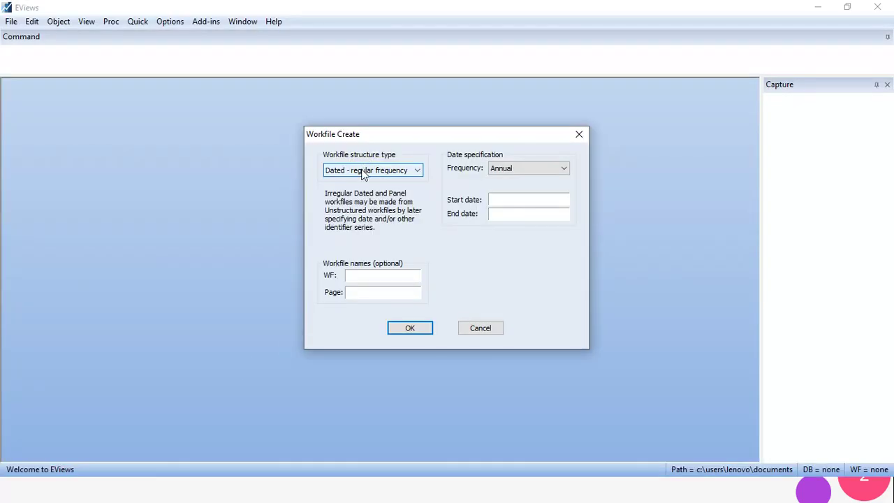
click(363, 171)
click(361, 196)
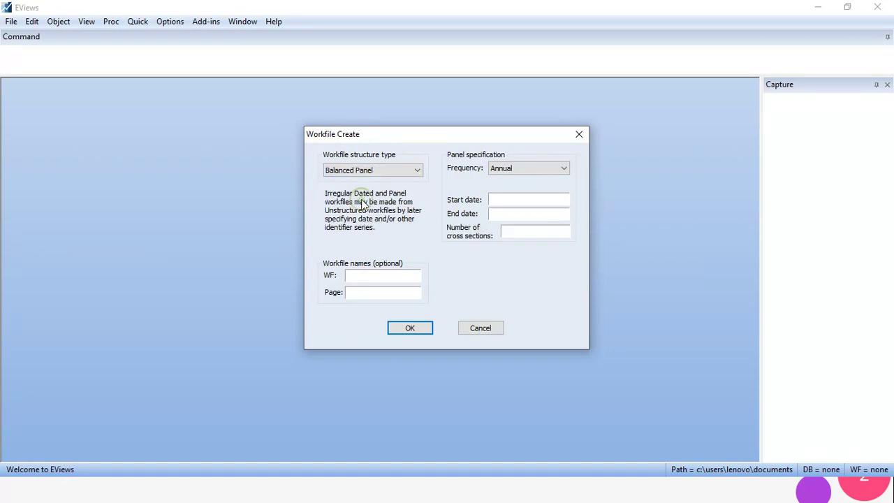
click(513, 169)
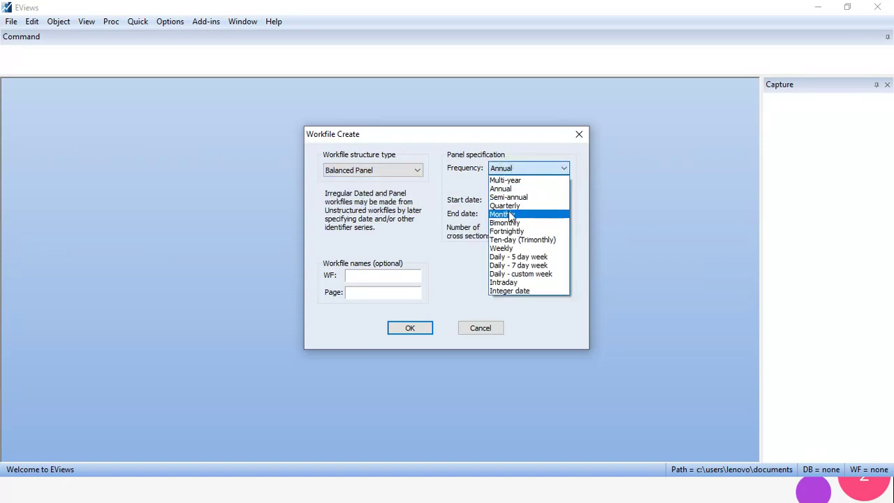
click(511, 215)
Step: Create the workfile with start date 2019, end date 2020 and 3 cross sections, and decline the license update
click(511, 200)
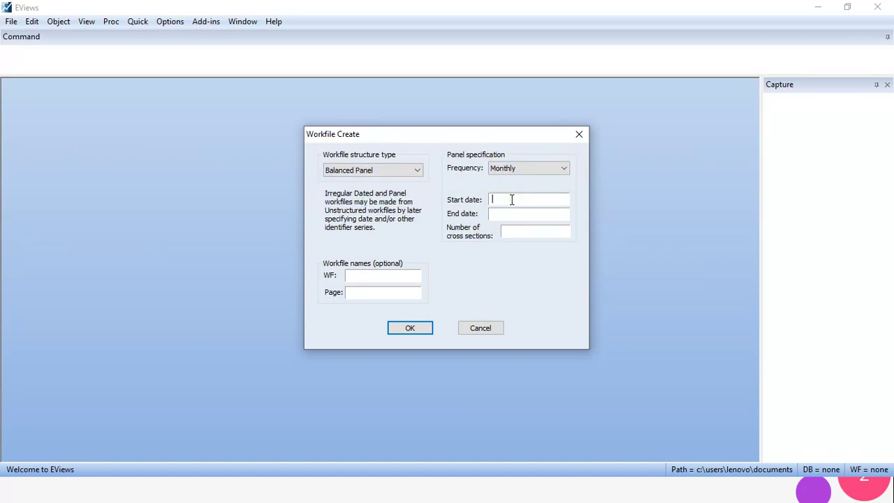
text(2019)
key(Tab)
text(20)
key(Return)
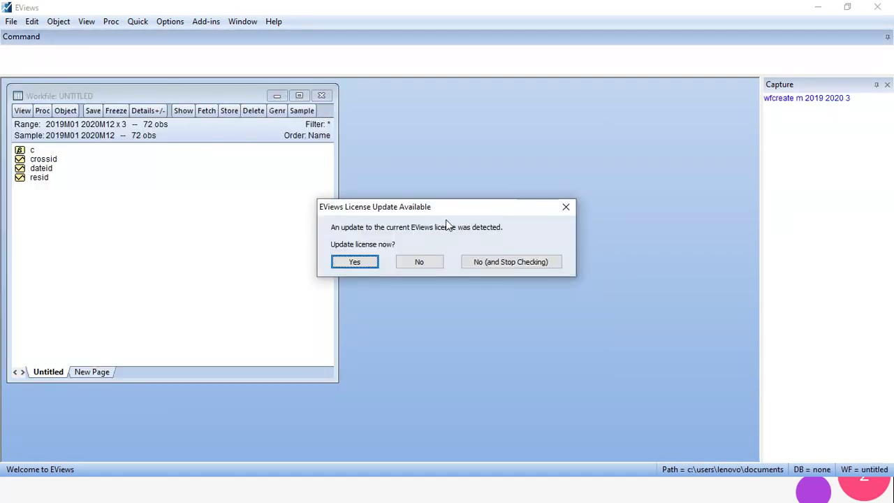
click(433, 264)
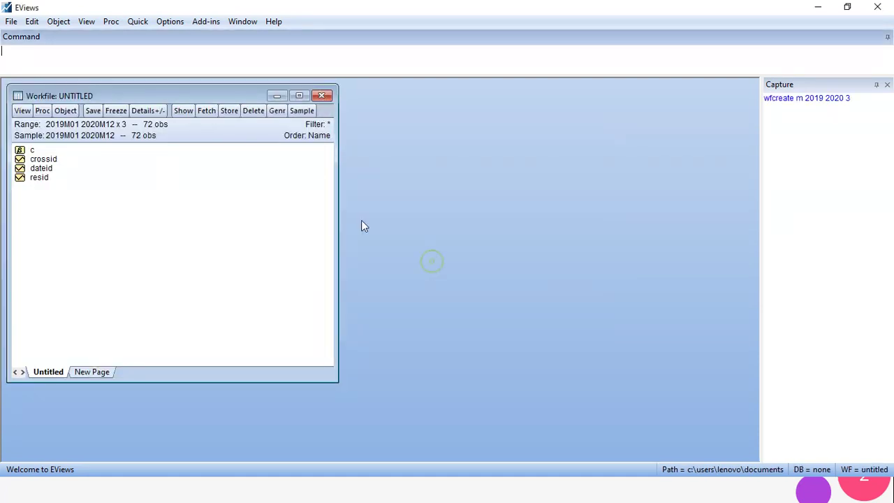
Step: Paste the copied data into a new empty group and close the untitled group, accepting its deletion
click(136, 22)
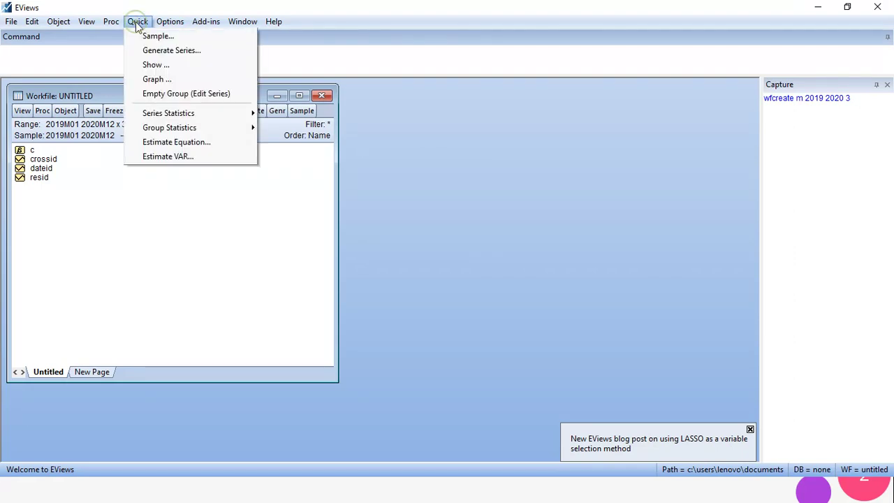
click(170, 91)
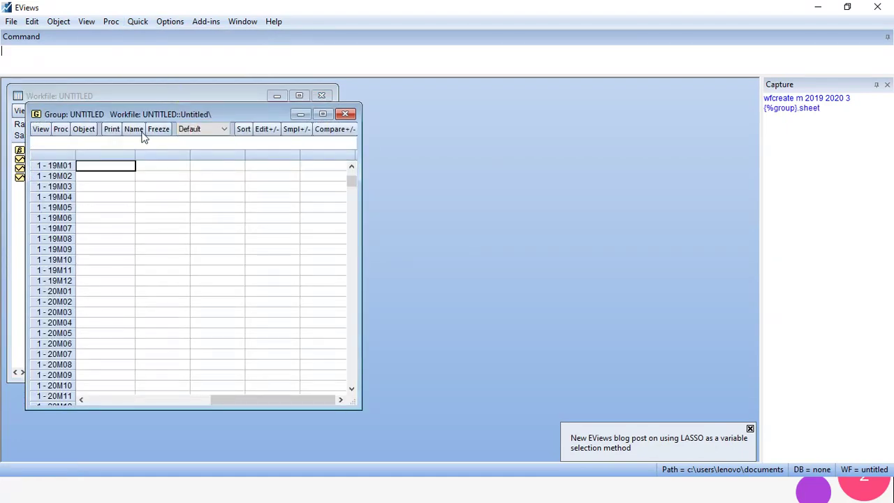
key(ctrl+v)
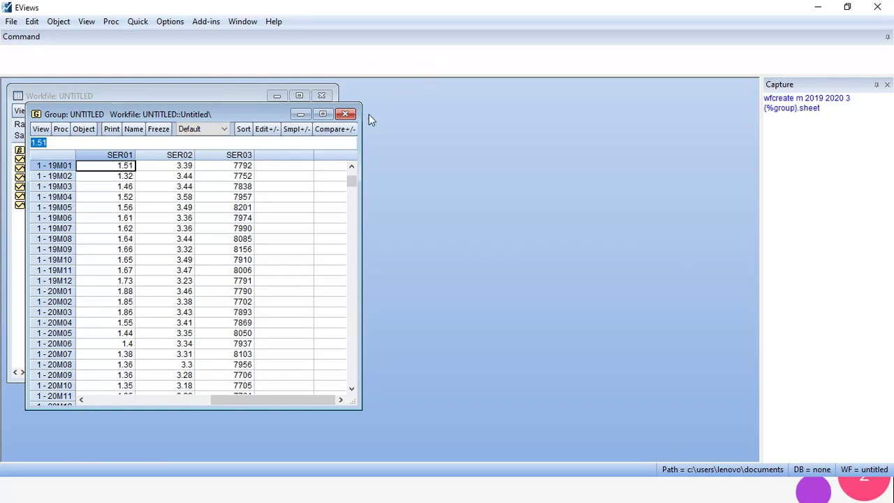
click(345, 114)
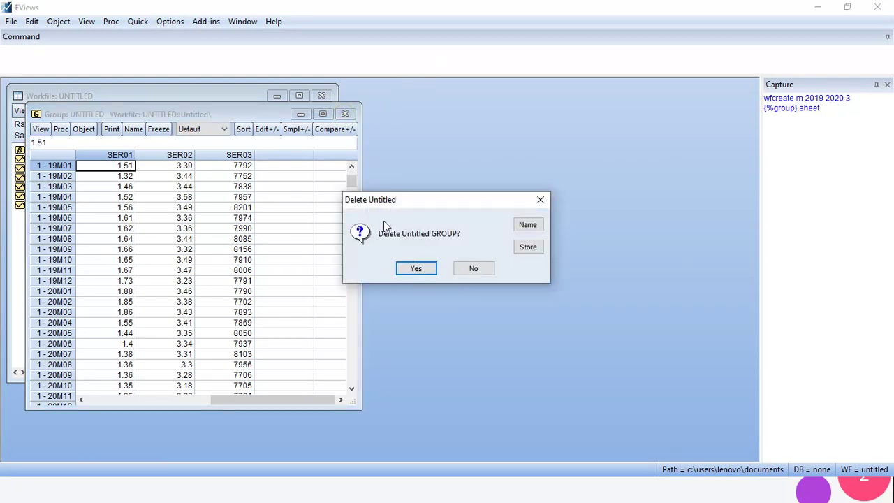
click(472, 269)
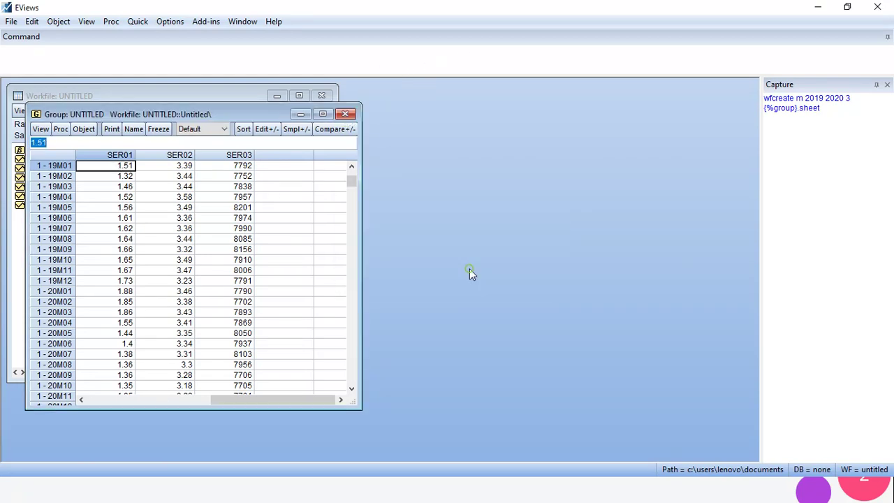
click(345, 114)
click(415, 266)
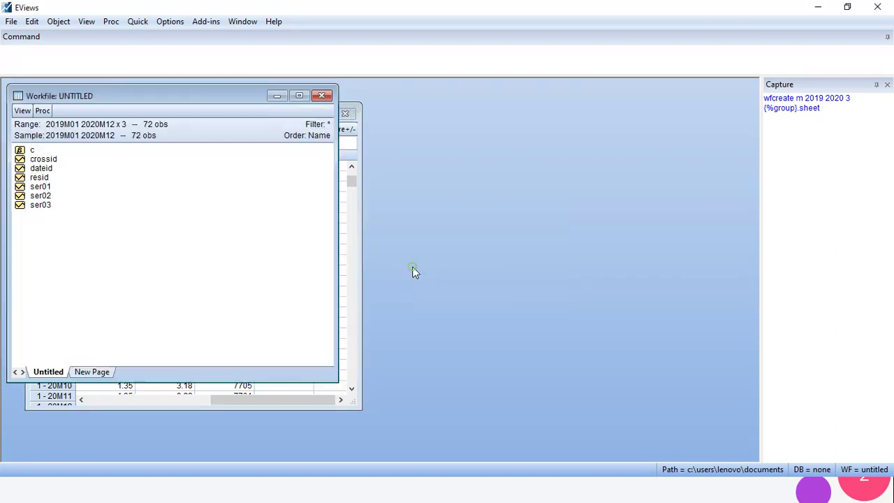
click(51, 187)
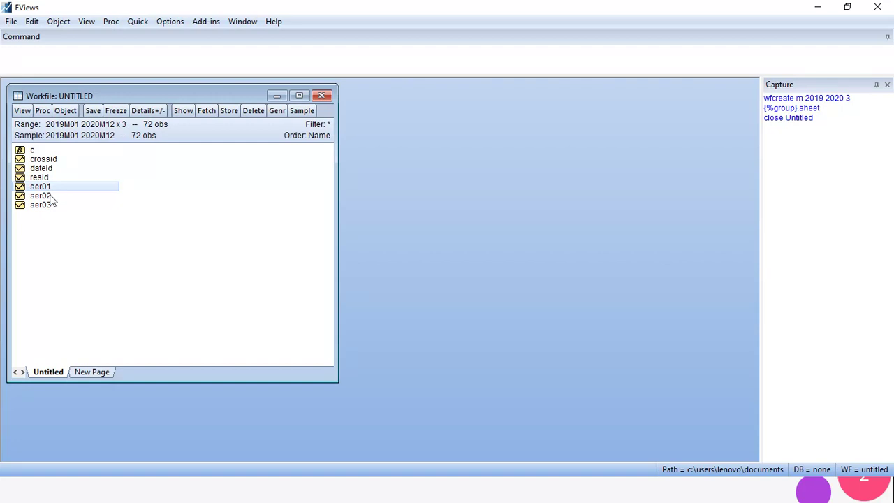
click(50, 196)
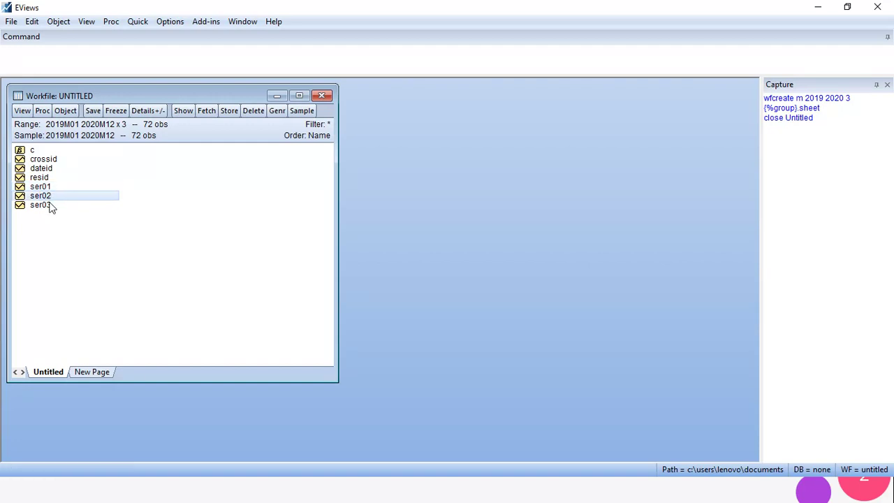
click(51, 206)
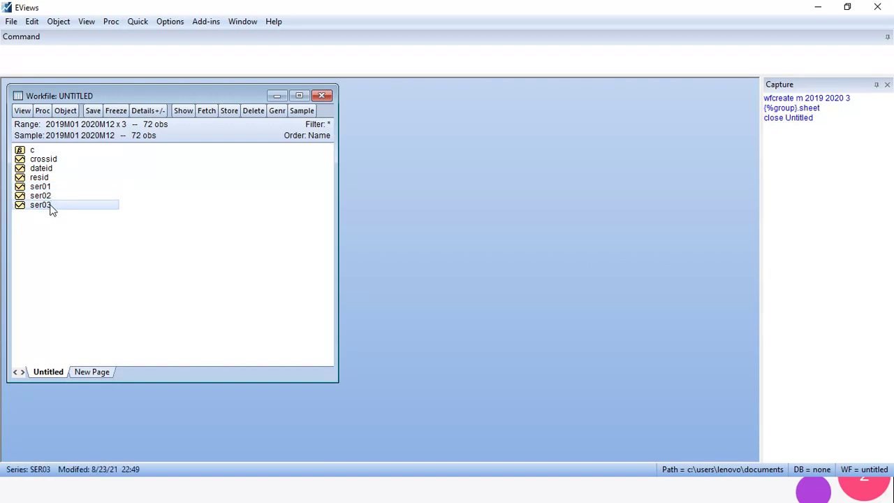
Step: Rename the series ser01 as roa
click(45, 188)
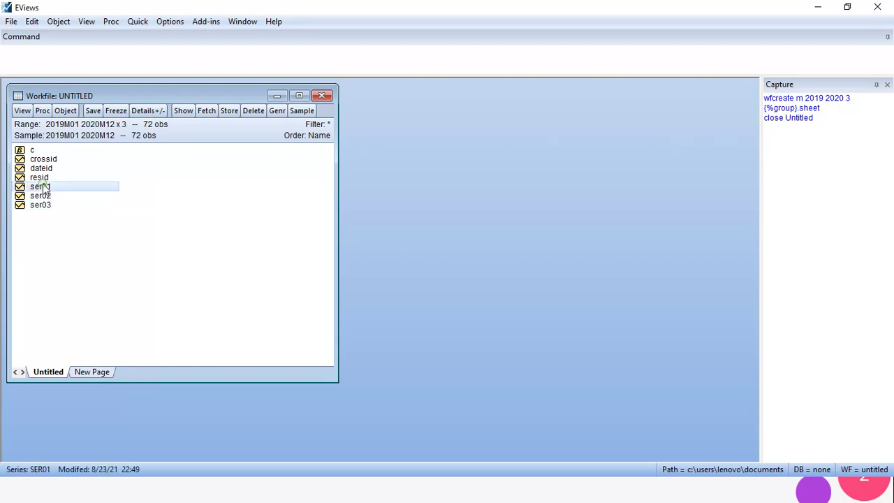
right_click(44, 189)
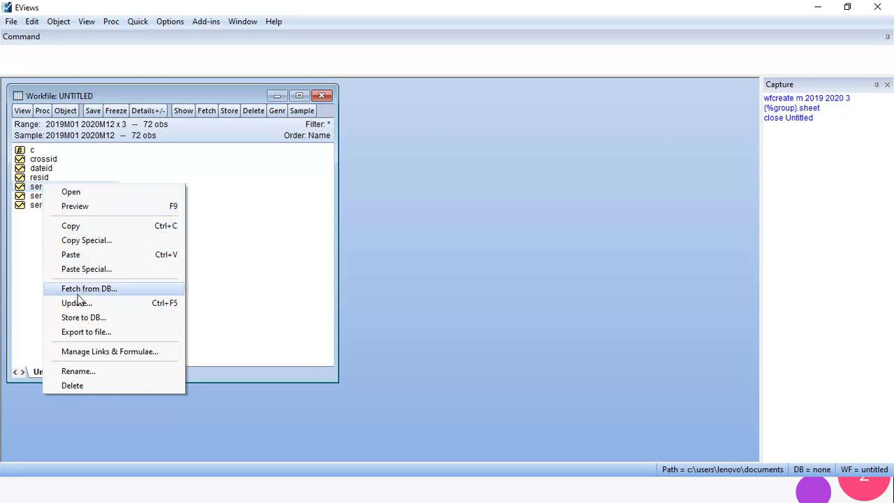
click(73, 372)
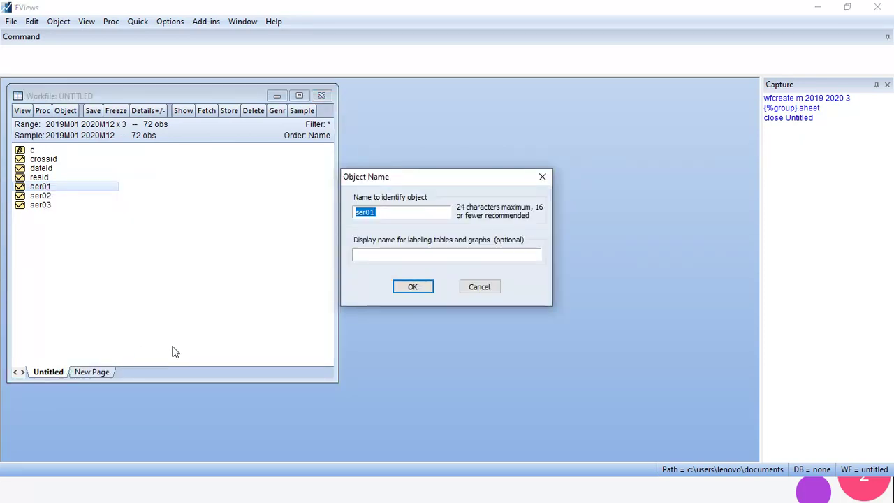
text(ro)
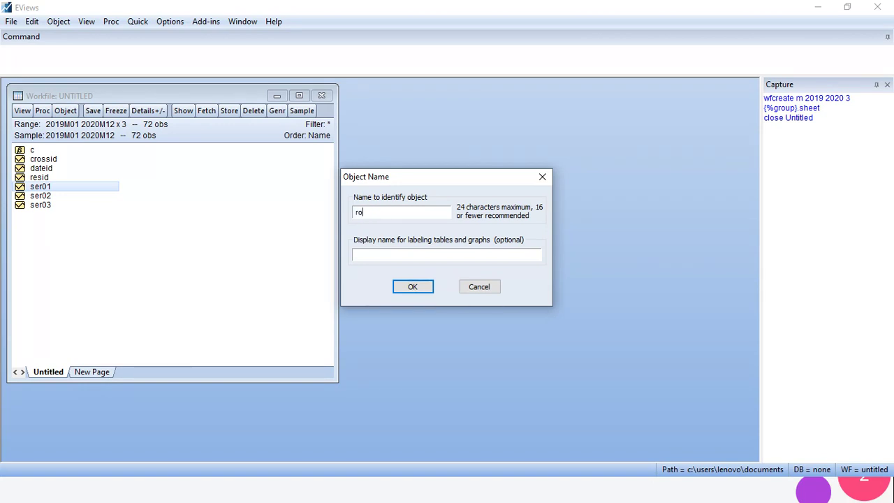
text(a)
key(Return)
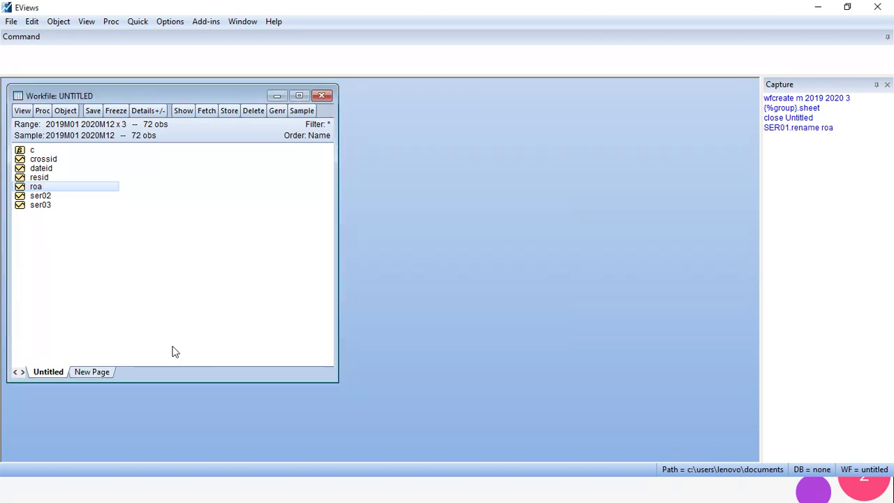
Step: Rename the series ser02 as npf
click(42, 198)
right_click(42, 199)
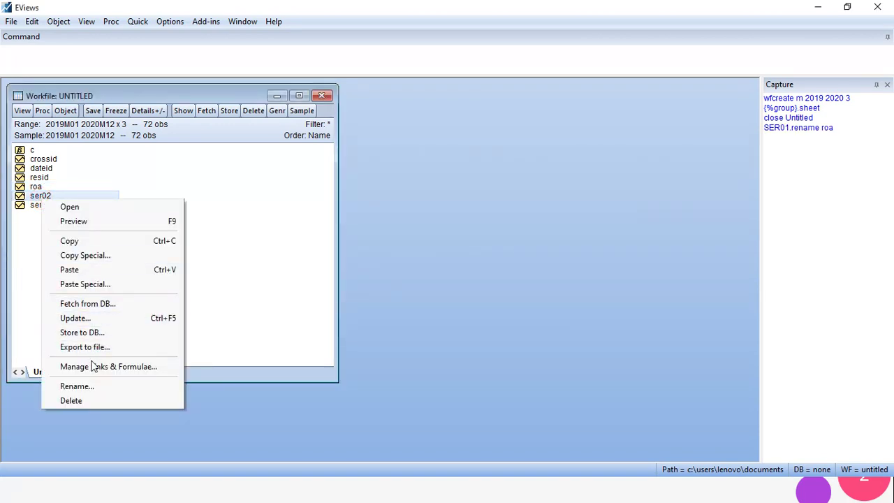
click(87, 390)
text(fd)
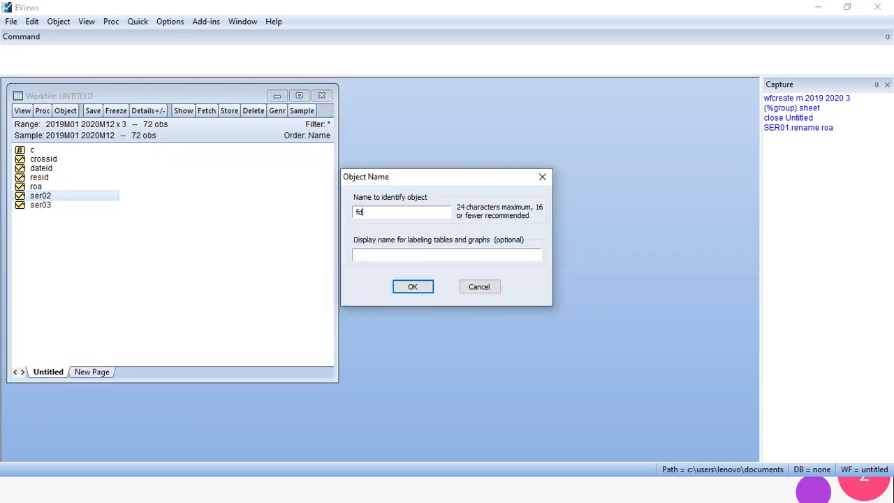
key(BackSpace)
key(BackSpace)
key(BackSpace)
text(npf)
key(Return)
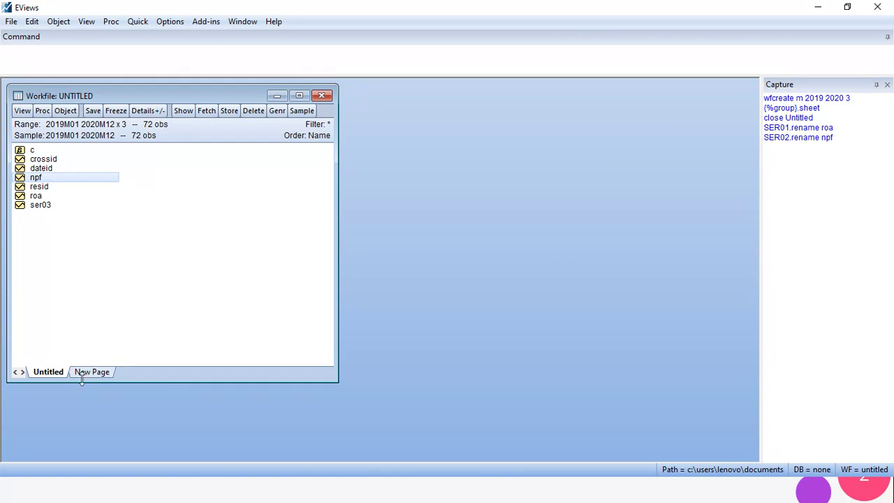
Step: Rename the series ser03 as fdr
click(48, 208)
right_click(49, 212)
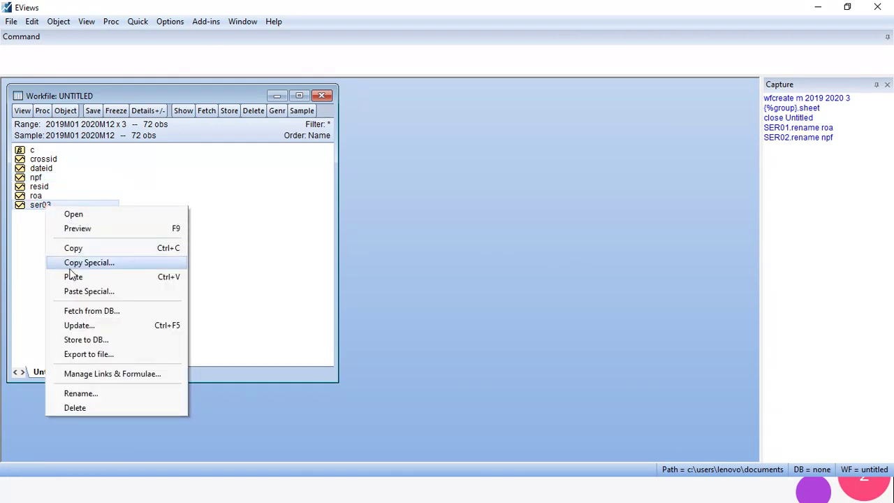
click(81, 395)
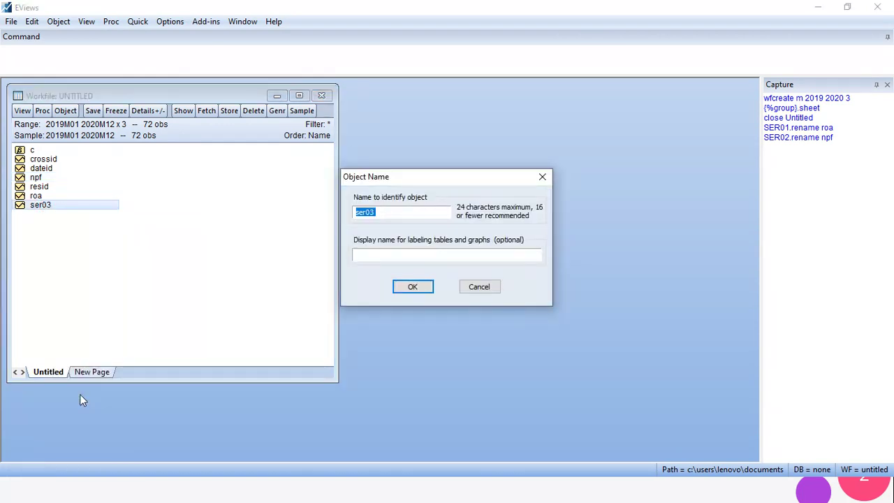
text(fdr)
key(Return)
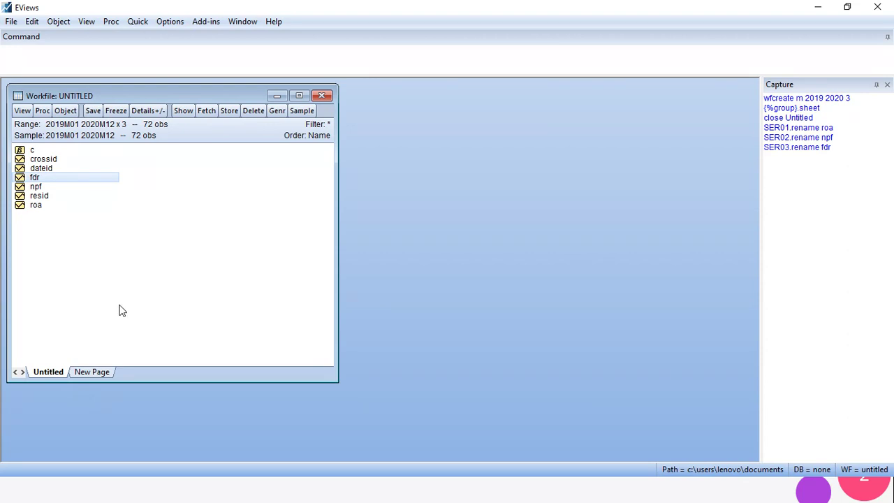
Step: Open the series fdr, npf and roa together as a group and place its window beside the workfile
ctrl+click(39, 187)
ctrl+click(41, 205)
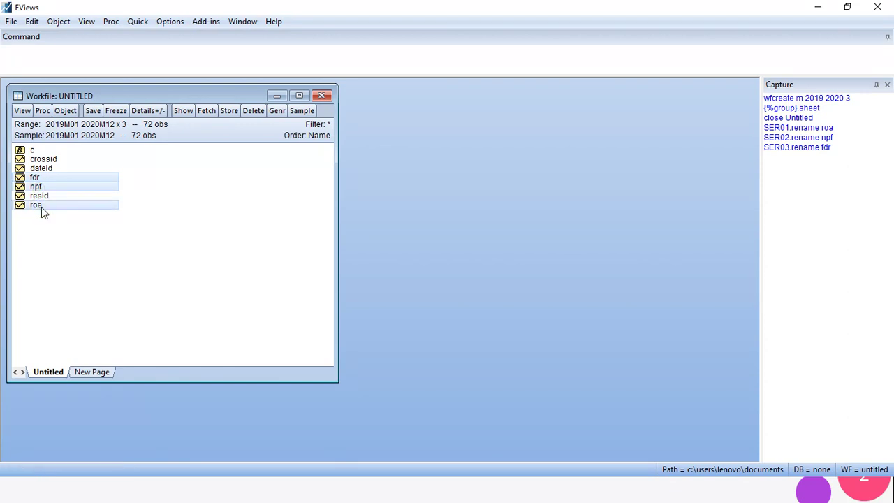
right_click(41, 207)
mouse_move(76, 221)
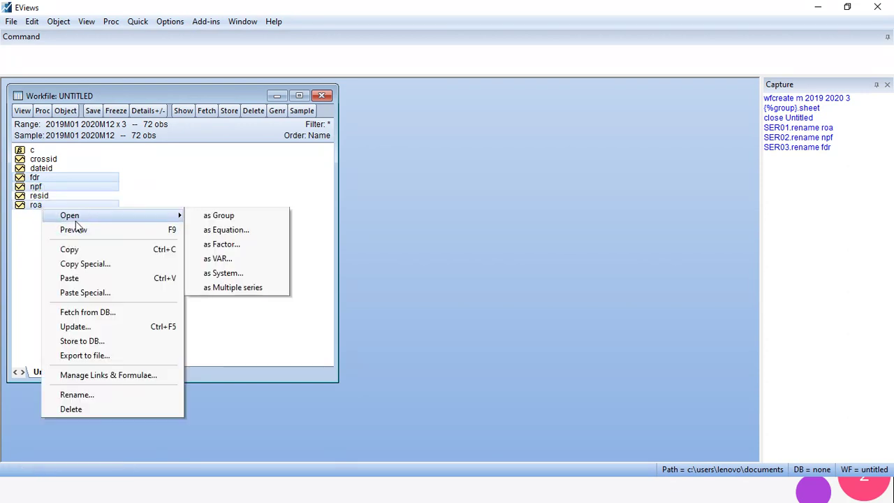
click(211, 222)
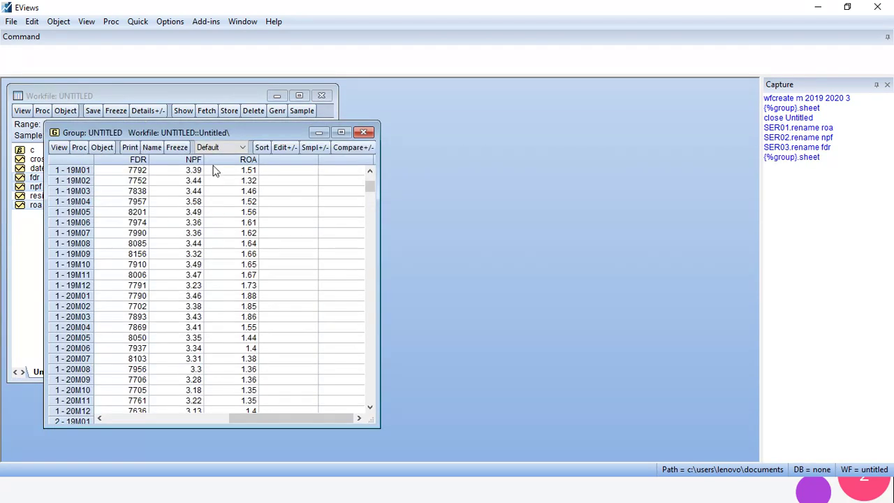
drag(211, 129, 411, 138)
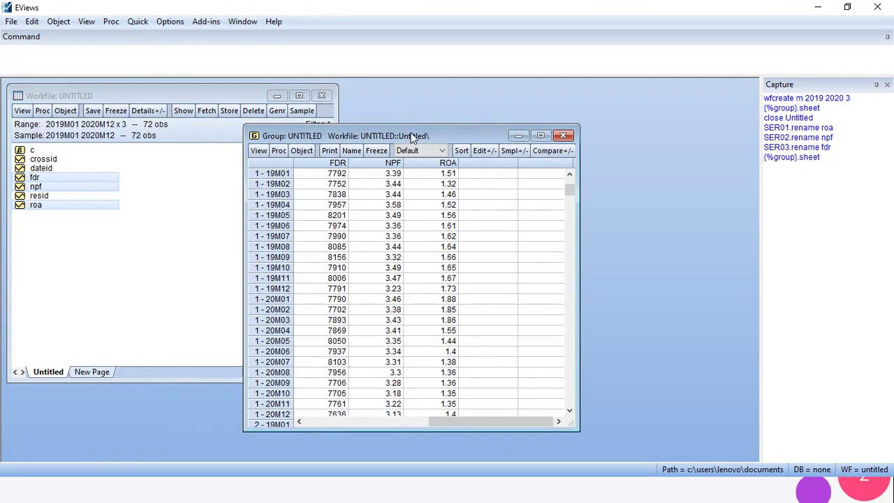
Step: Show the group's descriptive statistics, and close the untitled group, accepting its deletion
click(258, 150)
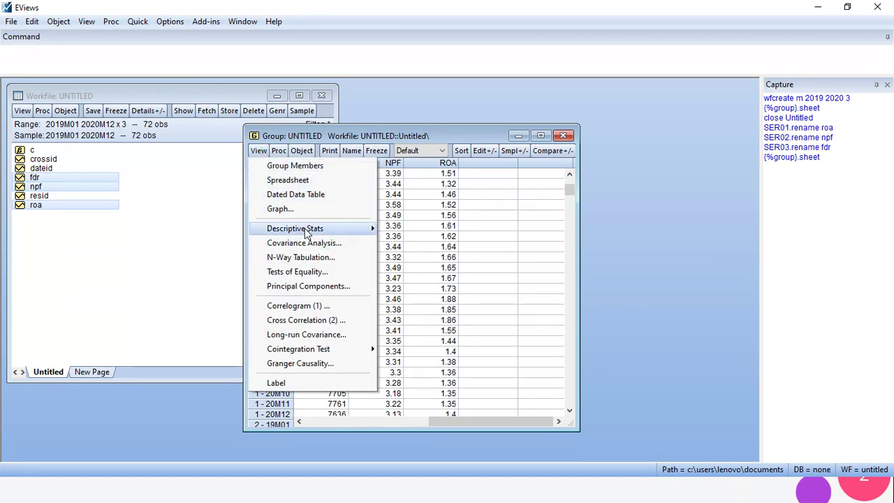
mouse_move(307, 234)
click(415, 233)
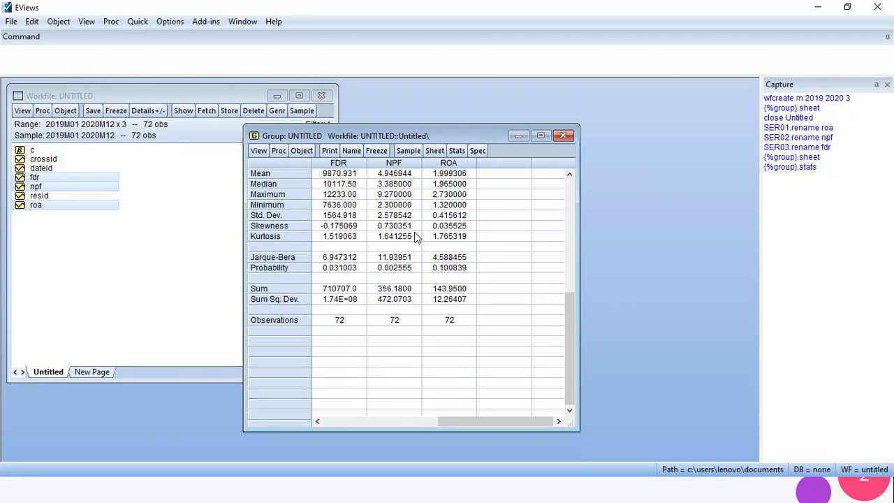
click(564, 136)
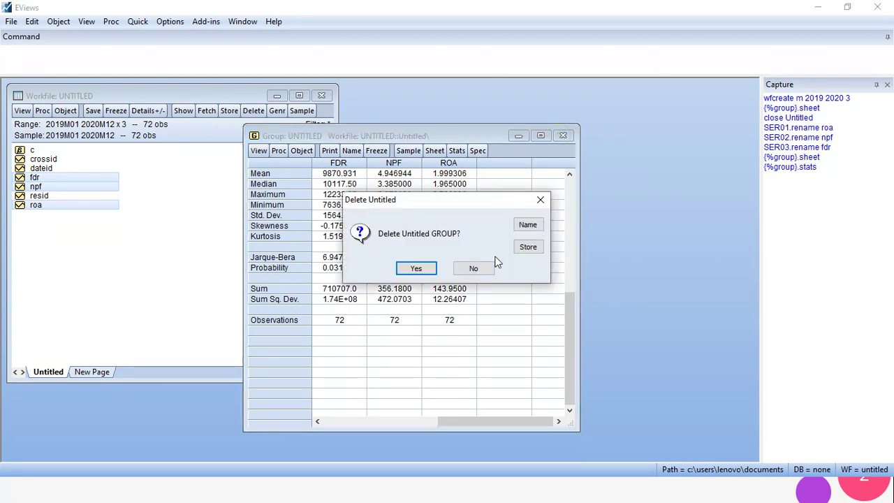
click(416, 268)
Step: Select the fdr, npf and roa series together in the workfile
click(132, 181)
click(73, 177)
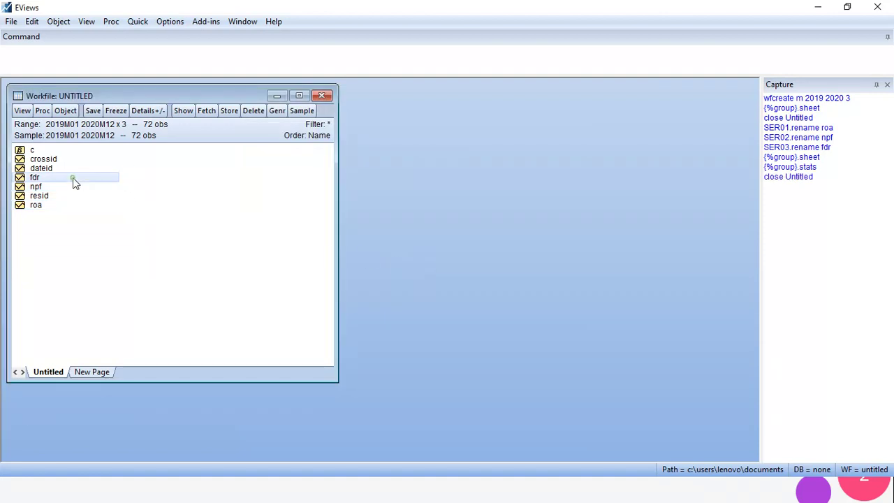
ctrl+click(68, 186)
ctrl+click(62, 207)
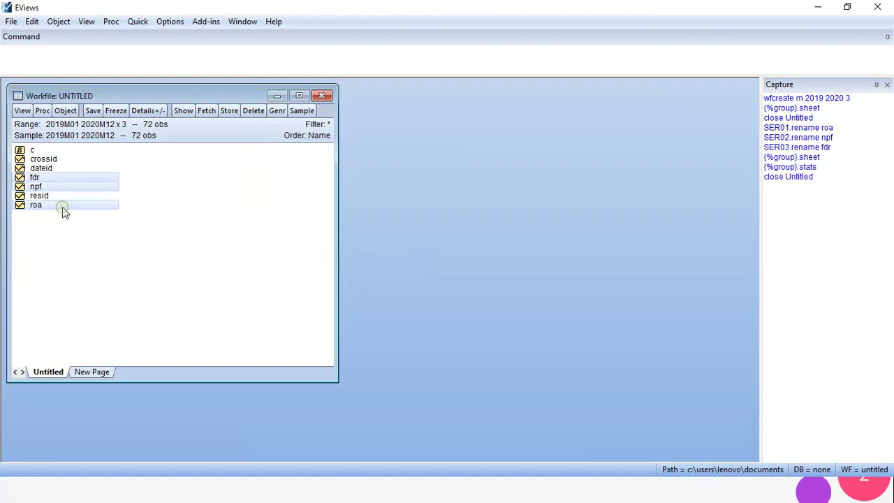
right_click(62, 206)
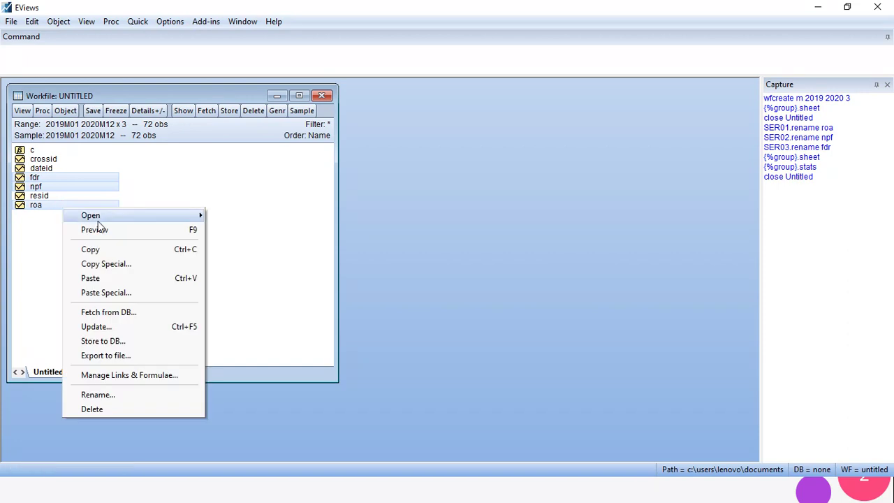
mouse_move(98, 217)
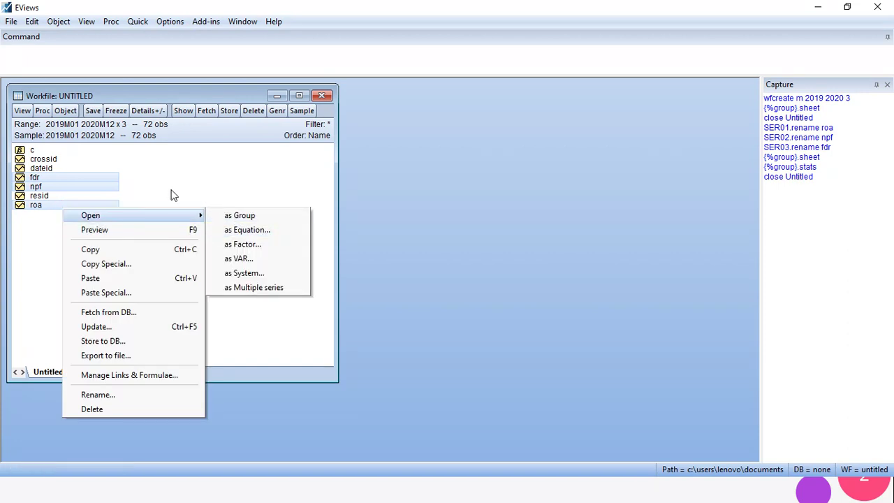
click(108, 183)
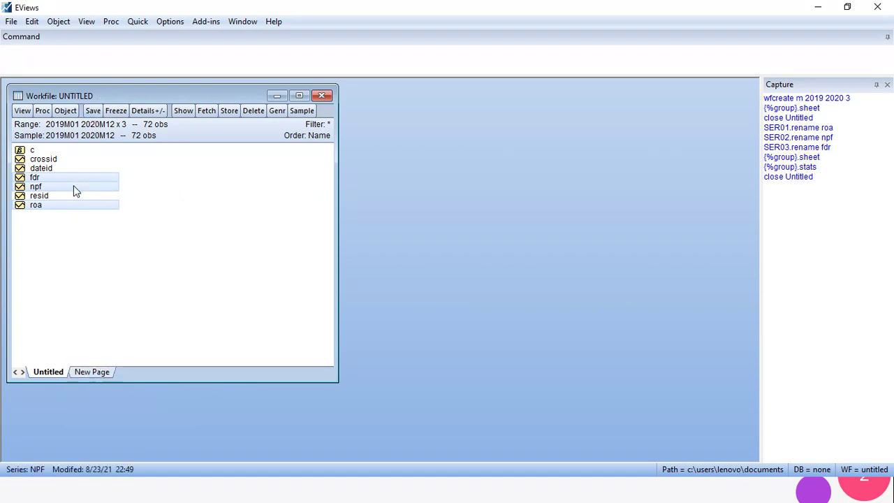
Step: Compute common-sample descriptive group statistics for fdr, npf and roa, and place the result window beside the workfile
click(137, 23)
mouse_move(160, 117)
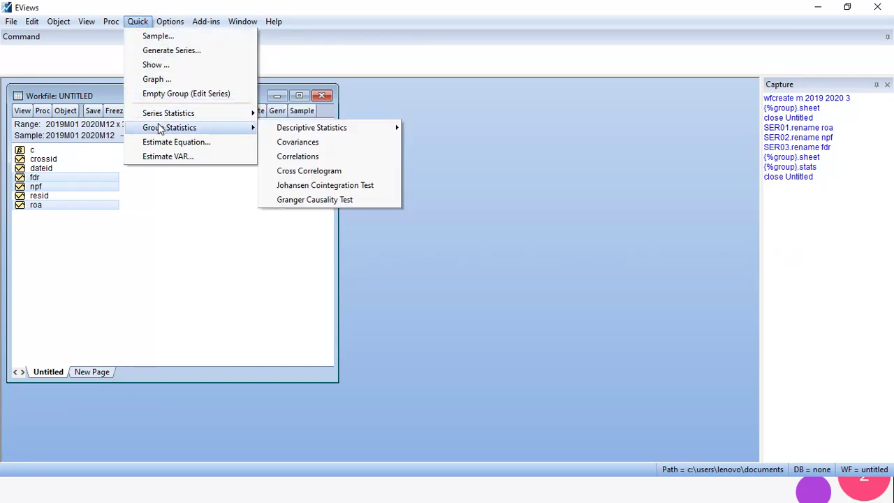
mouse_move(299, 135)
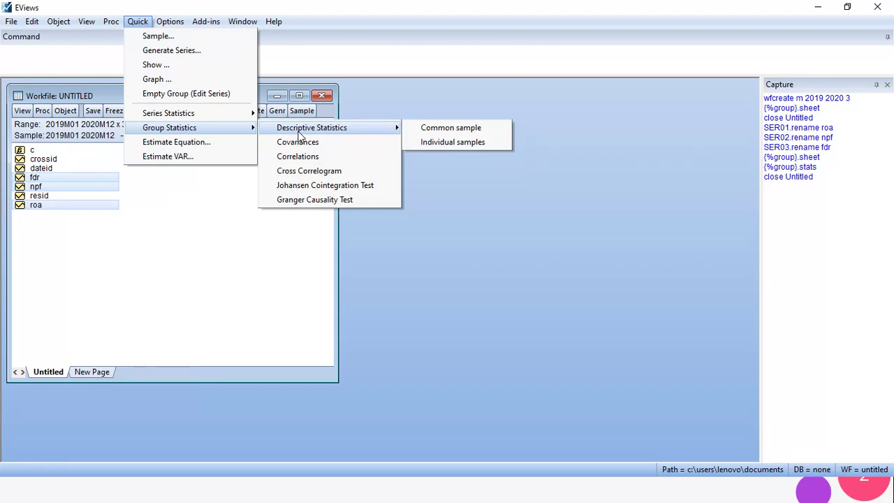
click(424, 133)
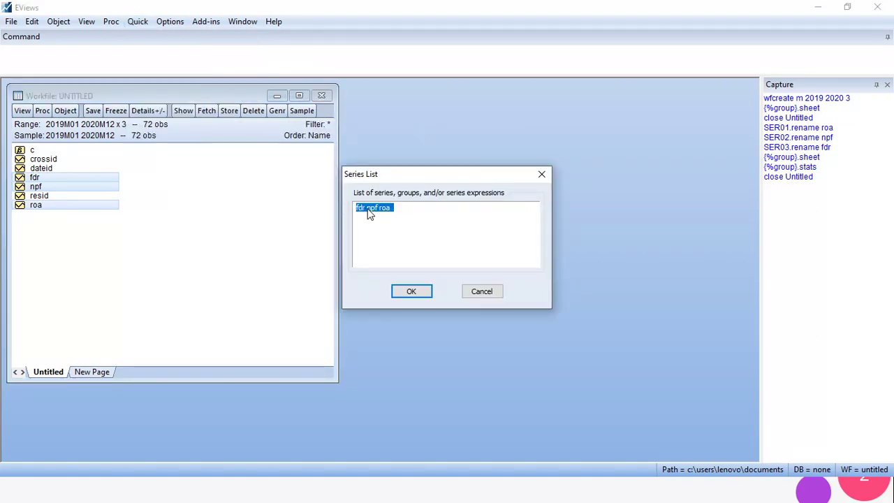
click(405, 292)
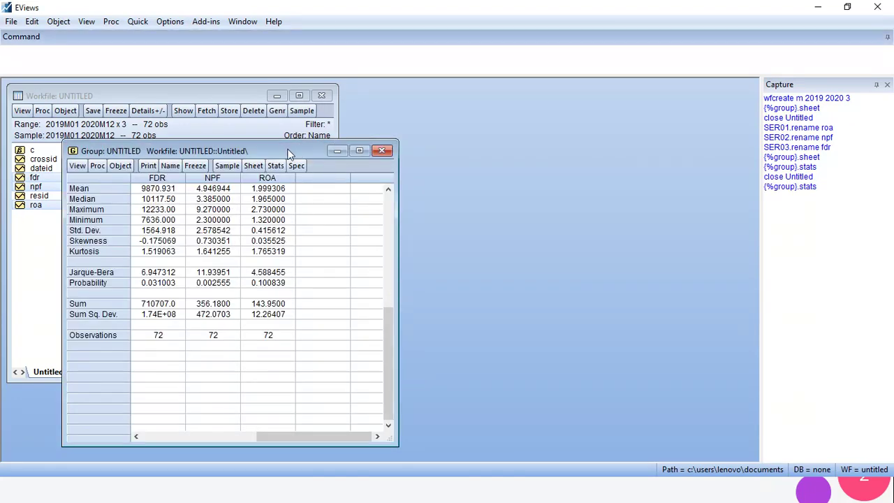
drag(287, 151, 594, 109)
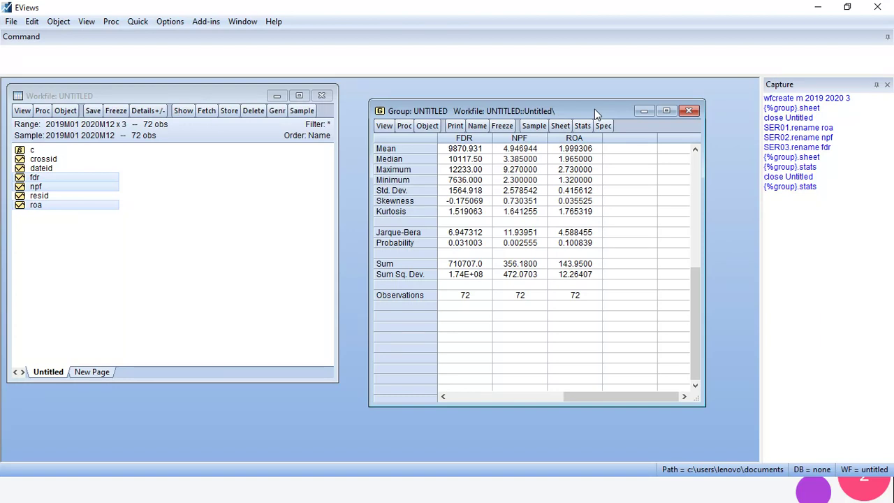
Step: Freeze the descriptive statistics as a table named statist_deskriptif and close the table
click(499, 131)
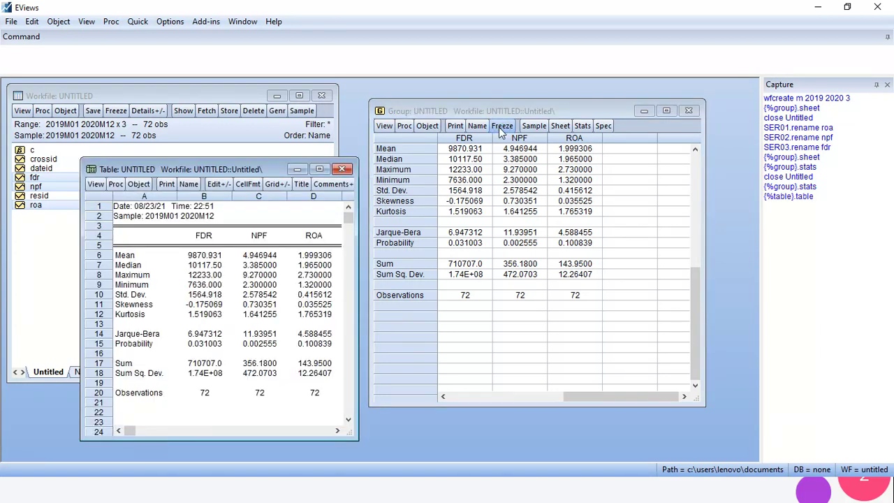
click(189, 184)
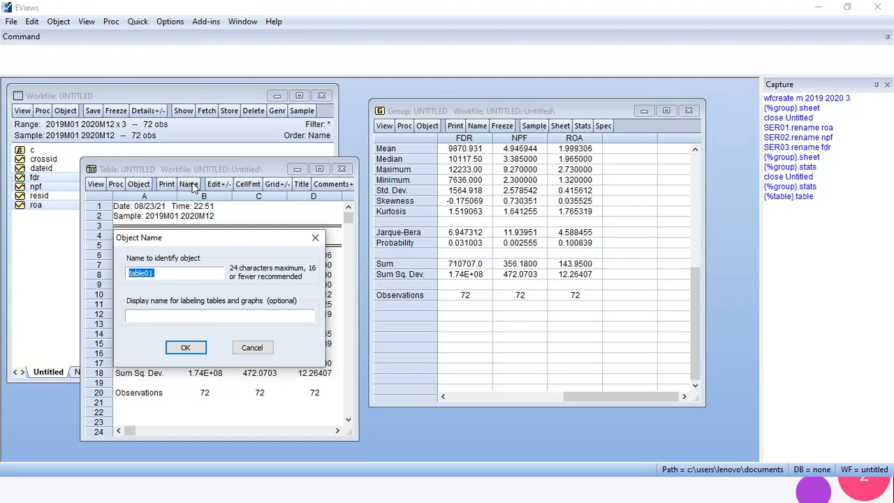
text(statist_deskriptif)
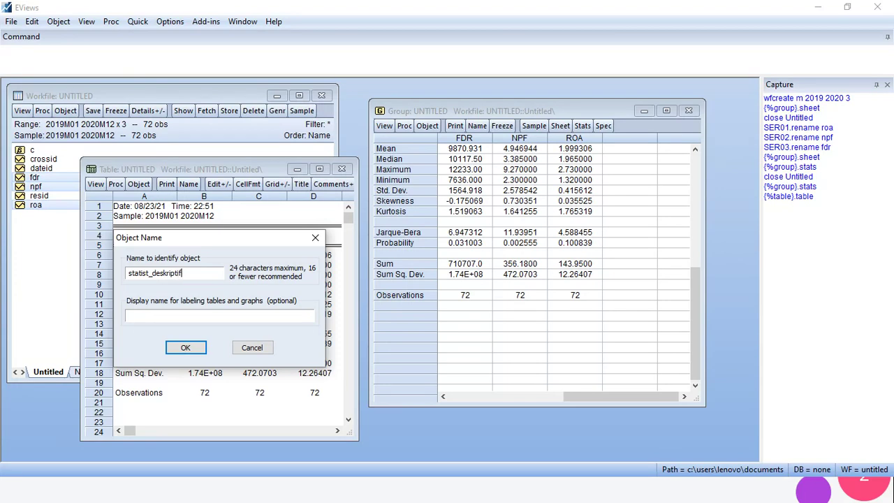
key(Return)
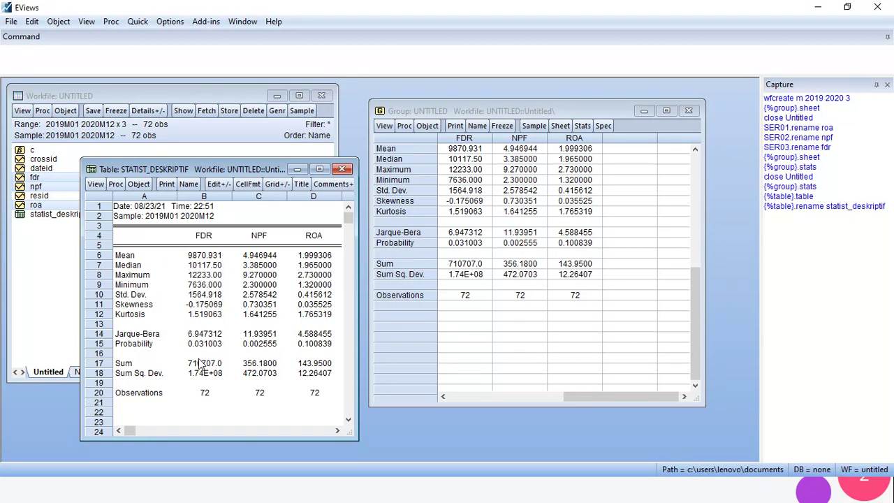
click(348, 171)
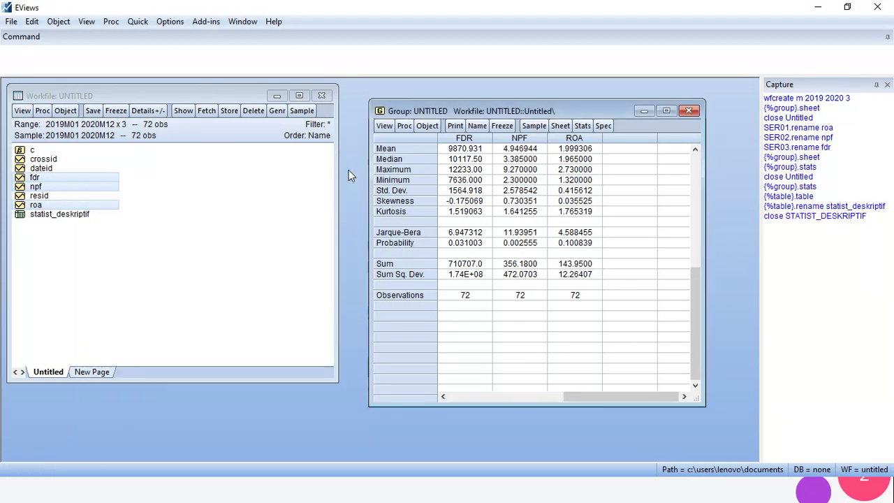
Step: Switch to the PowerPoint slide show, erase the ink annotations and advance past the descriptive statistics slide to the FDR graph slide
key(alt+Tab)
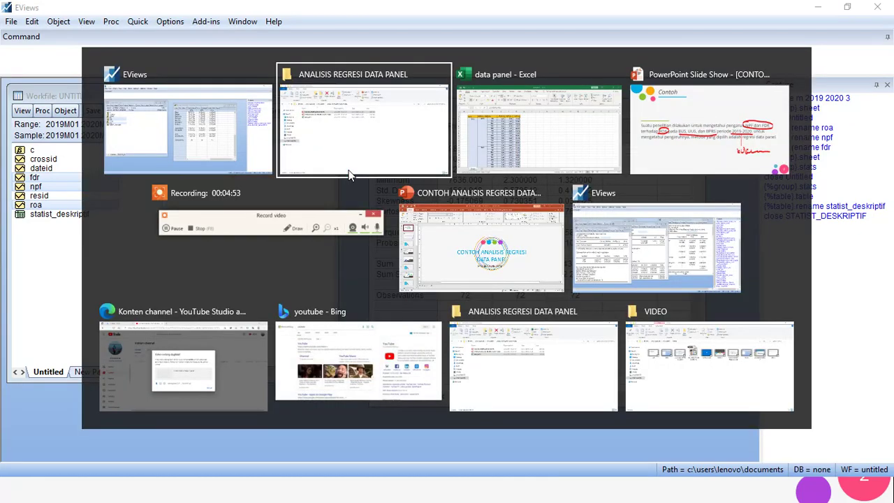
key(alt+Tab)
key(alt+Tab)
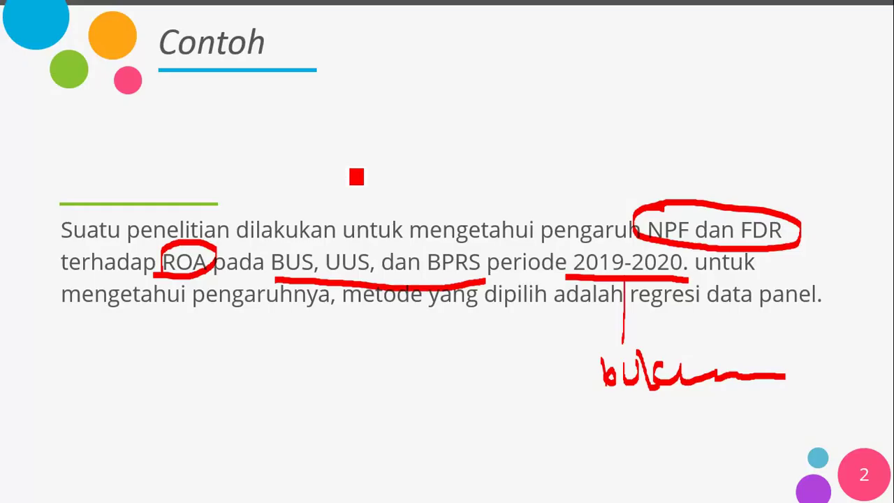
key(e)
key(Right)
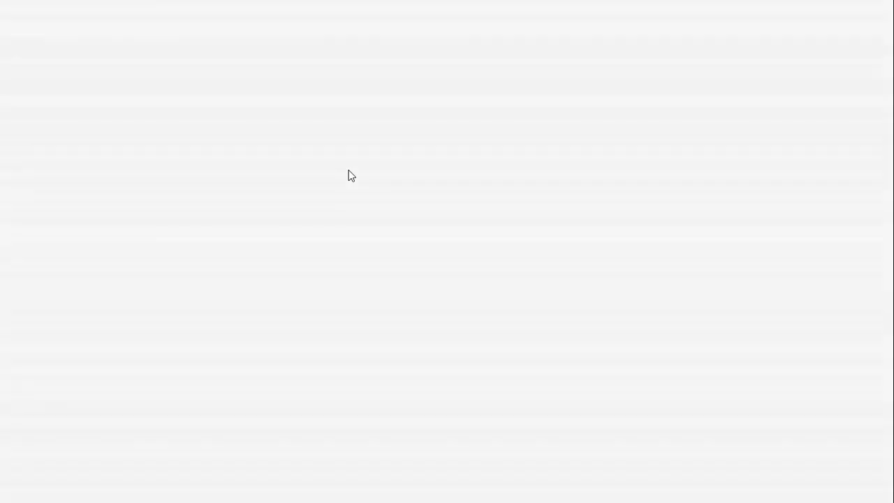
key(Right)
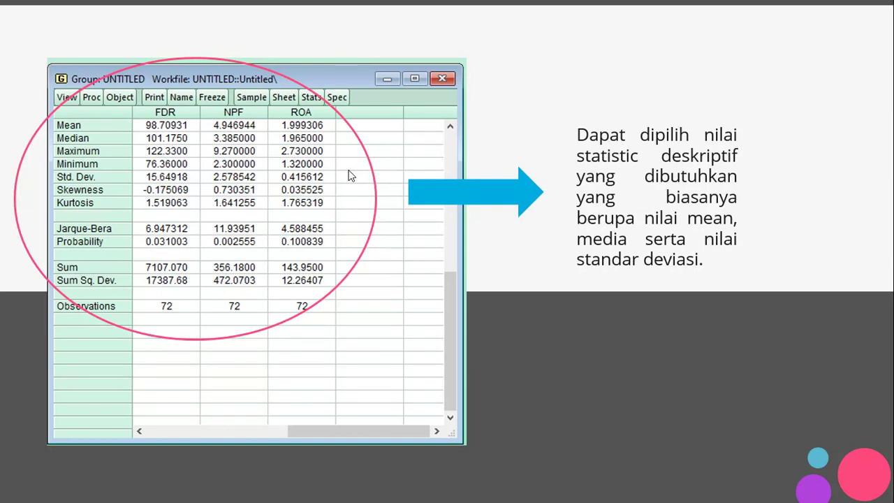
key(Right)
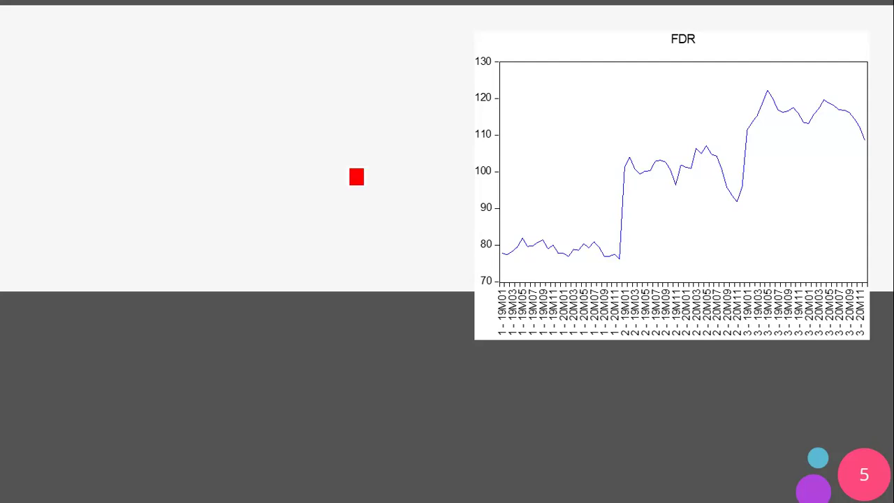
Step: Switch back to EViews and close the untitled statistics group, accepting its deletion
key(alt+Tab)
click(348, 169)
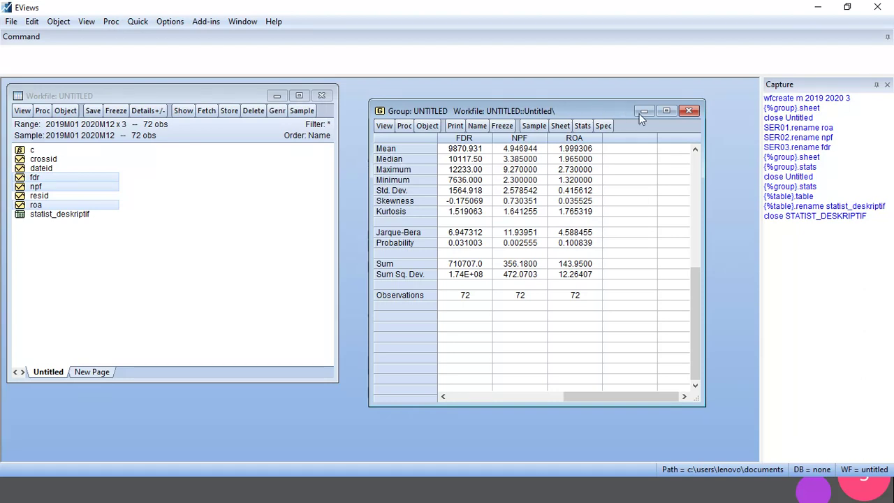
click(689, 111)
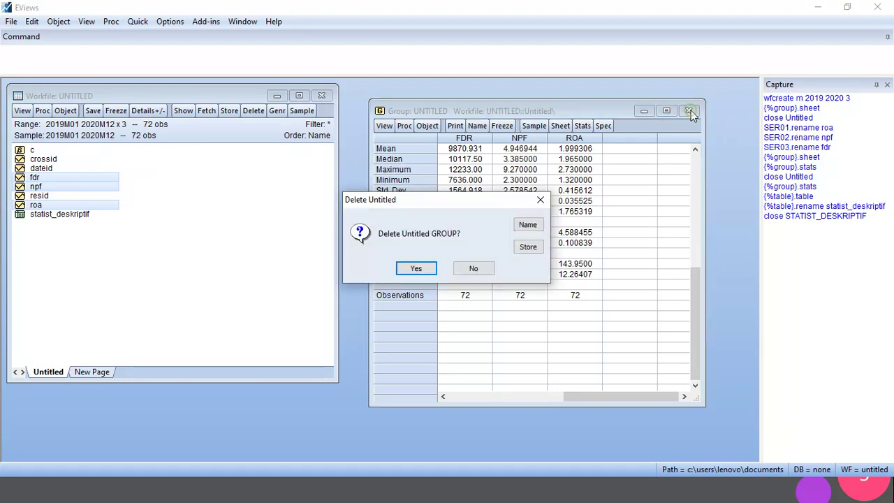
click(419, 271)
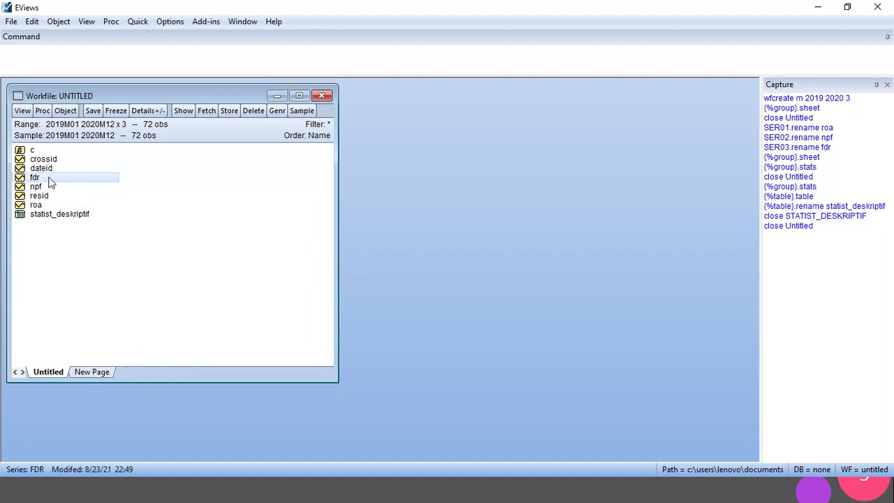
Step: Open the fdr series beside the workfile and plot it as a basic Line & Symbol graph with stacked cross sections
double_click(51, 183)
drag(226, 107, 435, 109)
click(374, 121)
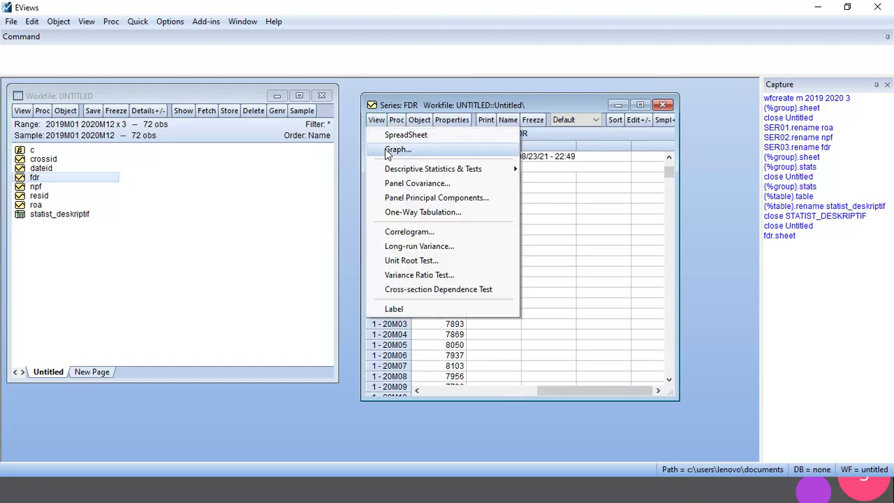
click(389, 151)
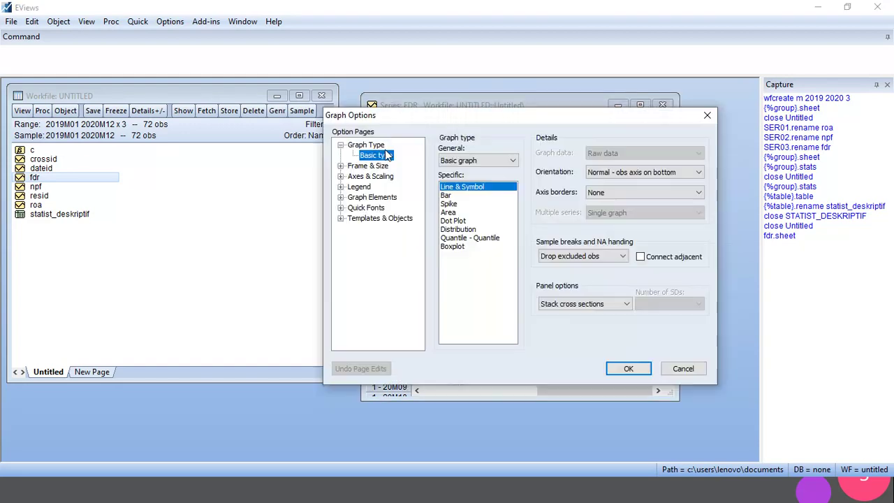
click(628, 368)
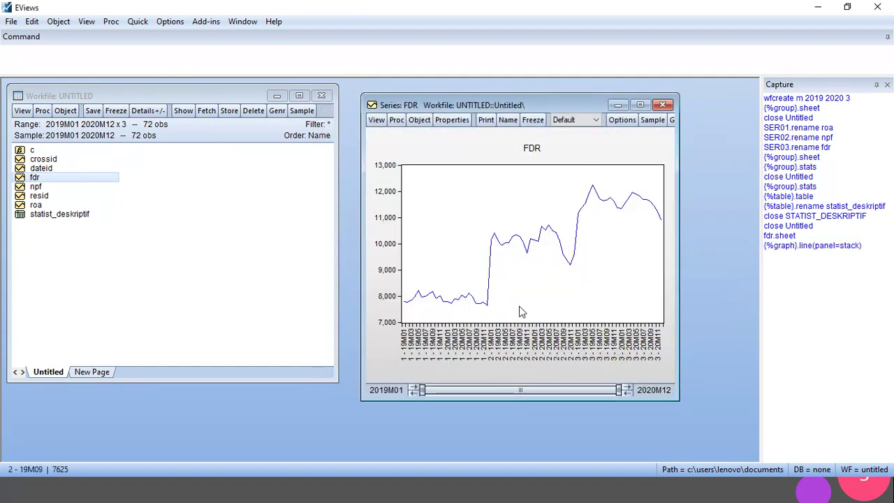
Step: Freeze the FDR graph with updating off, name it graph_fdr, and close the graph and series windows
click(543, 124)
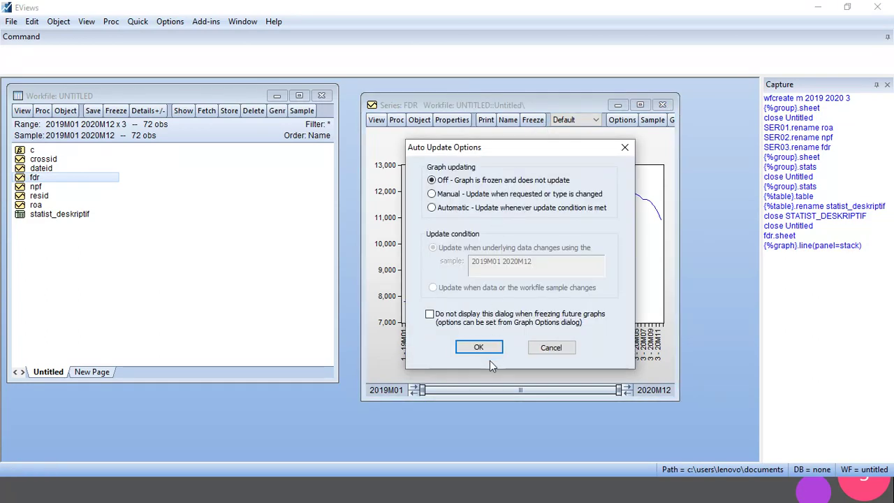
click(490, 353)
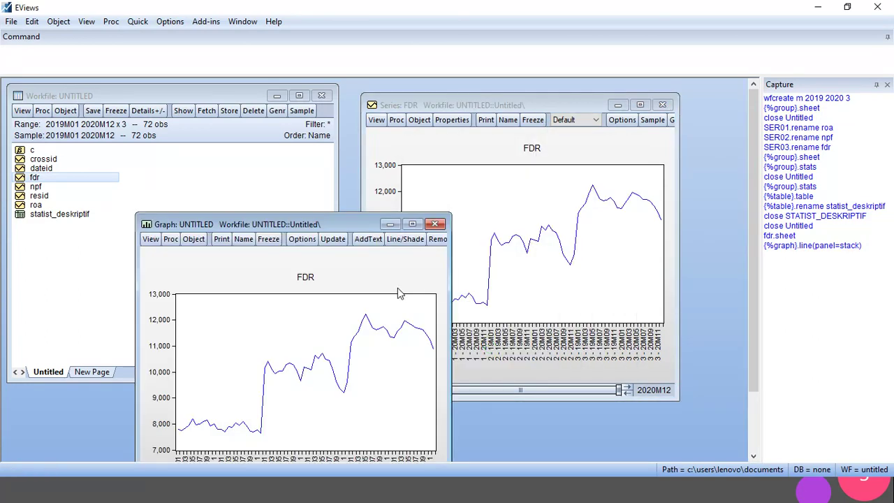
click(238, 240)
key(End)
key(BackSpace)
key(BackSpace)
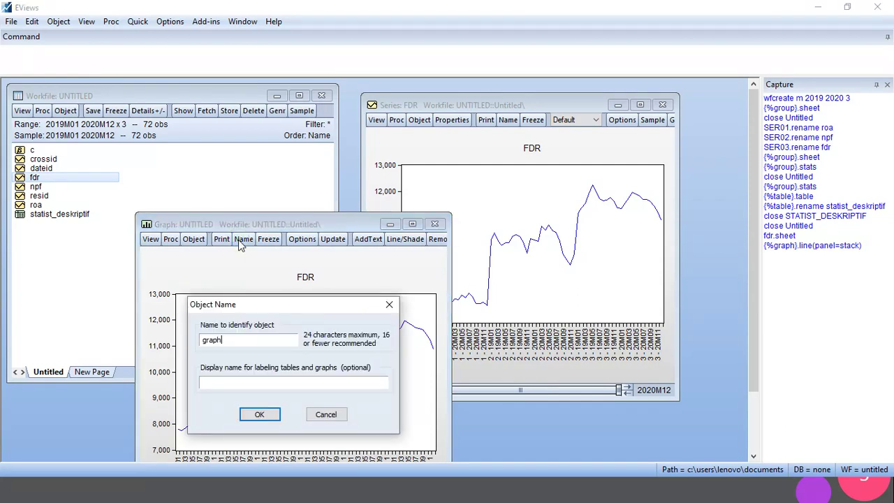
text(_FDR)
key(Return)
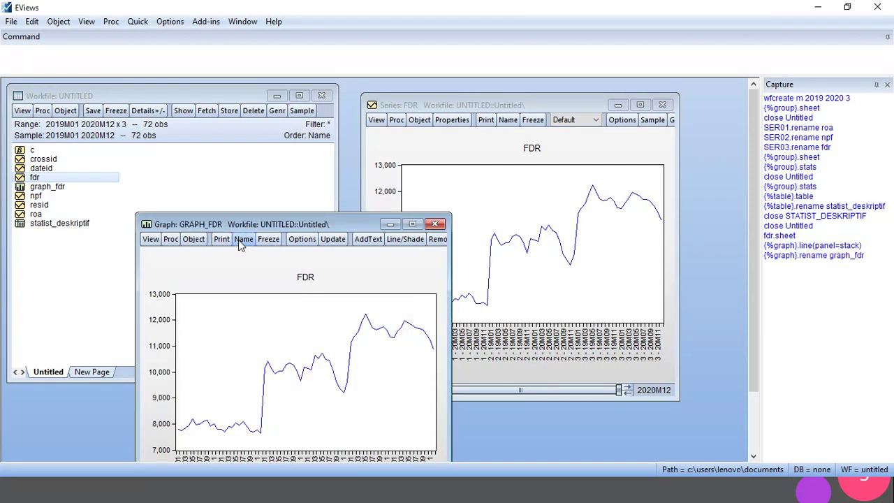
click(435, 224)
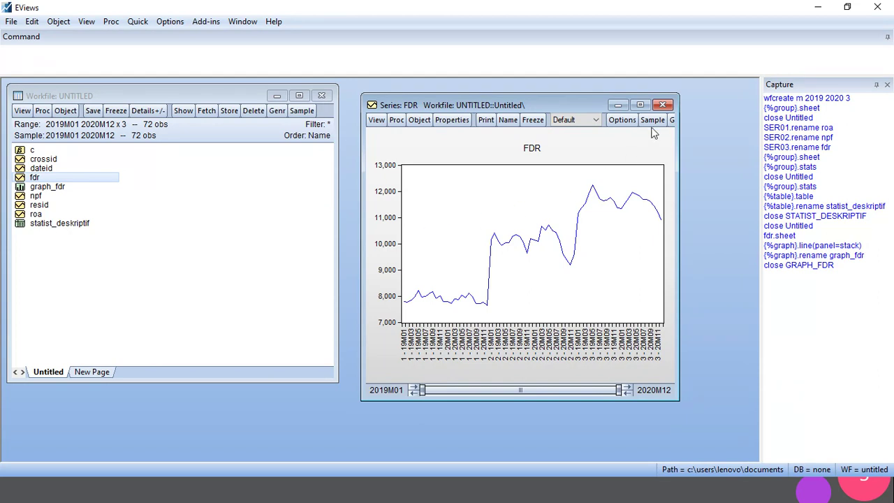
click(663, 104)
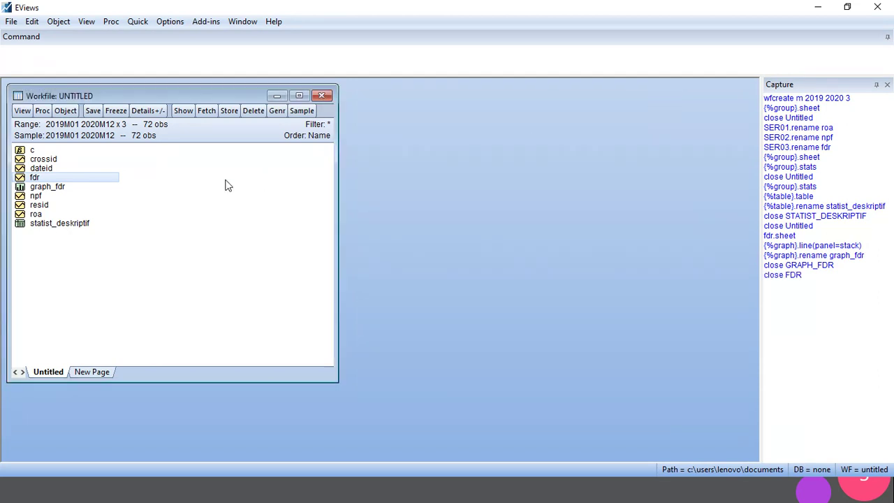
Step: Open the npf series and plot it as a basic Line & Symbol graph with stacked cross sections
double_click(55, 199)
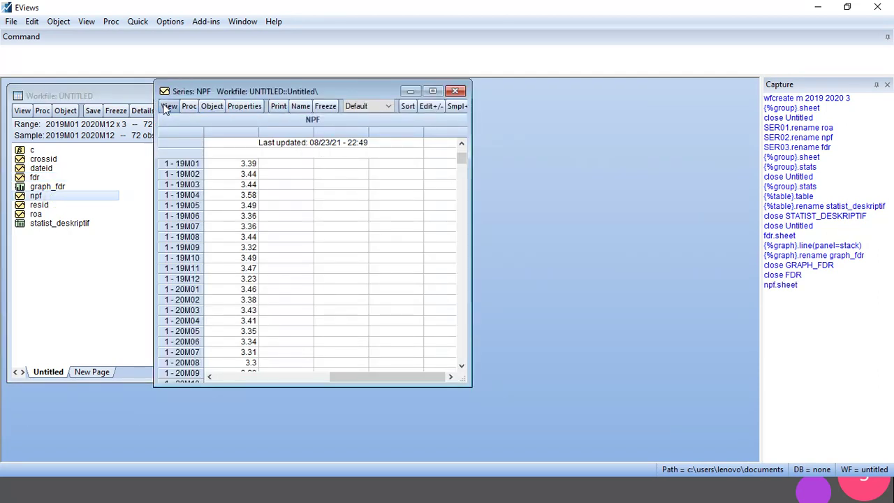
click(169, 106)
click(169, 137)
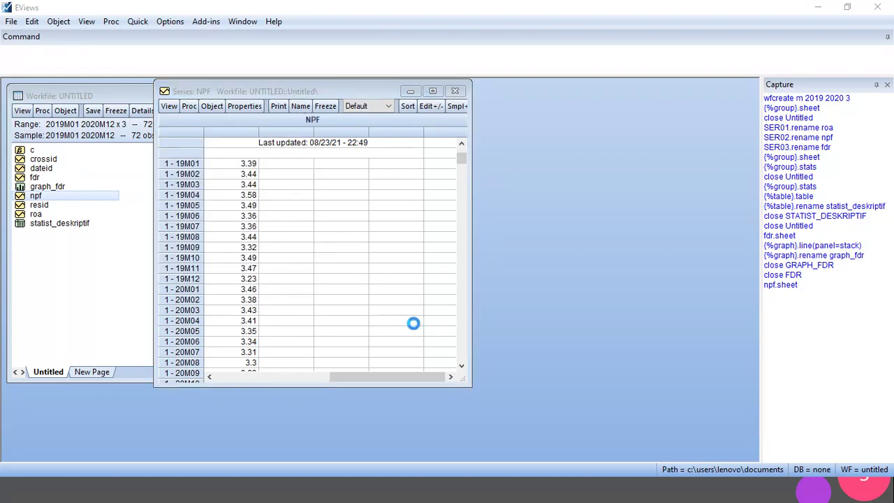
click(422, 354)
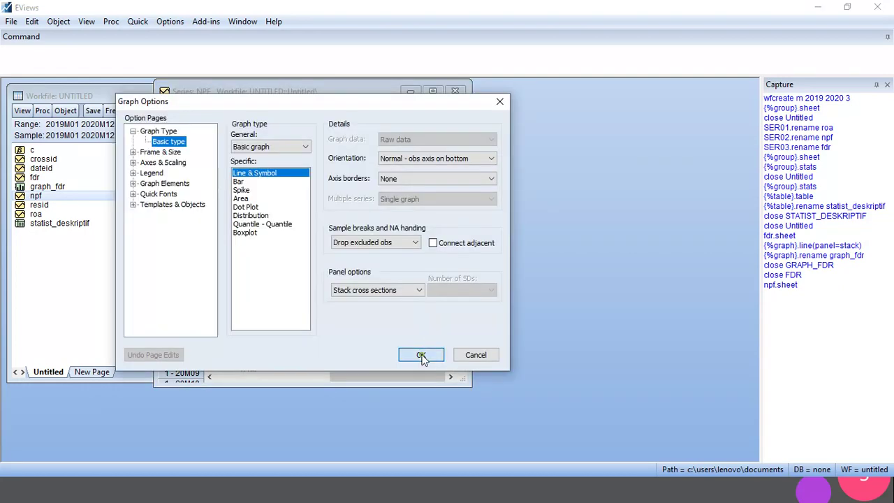
Step: Freeze the NPF graph with updating off, name it graph_npf, and close the graph and series windows
click(325, 106)
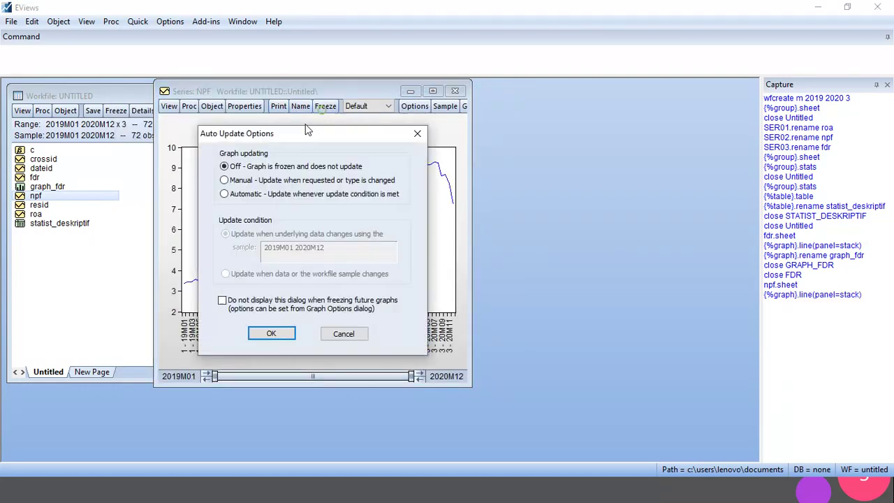
click(269, 333)
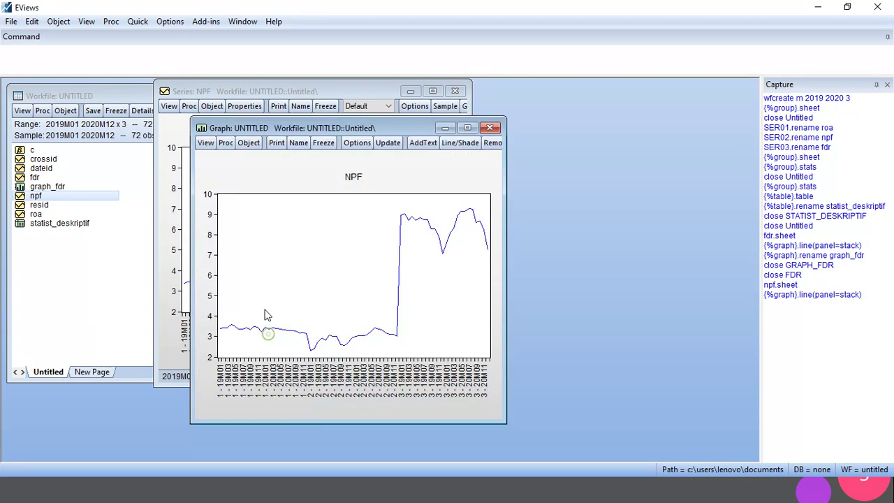
click(299, 142)
text(graph0)
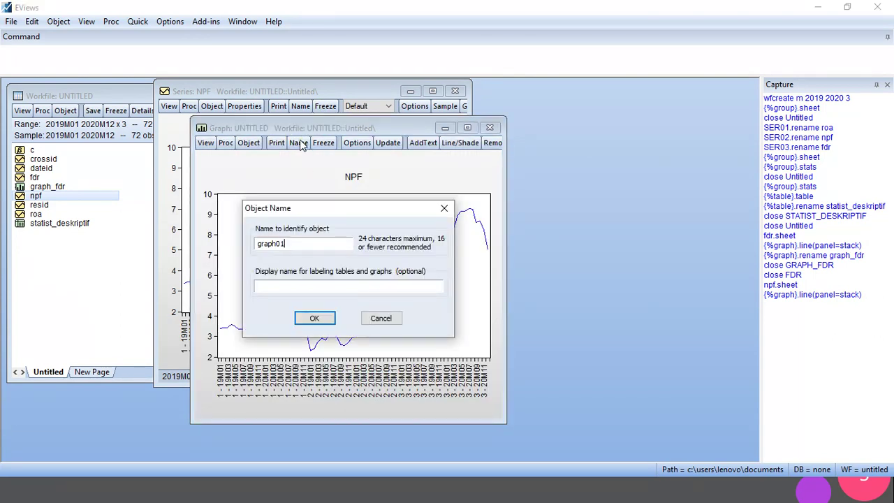
key(BackSpace)
text(_NPF)
key(Return)
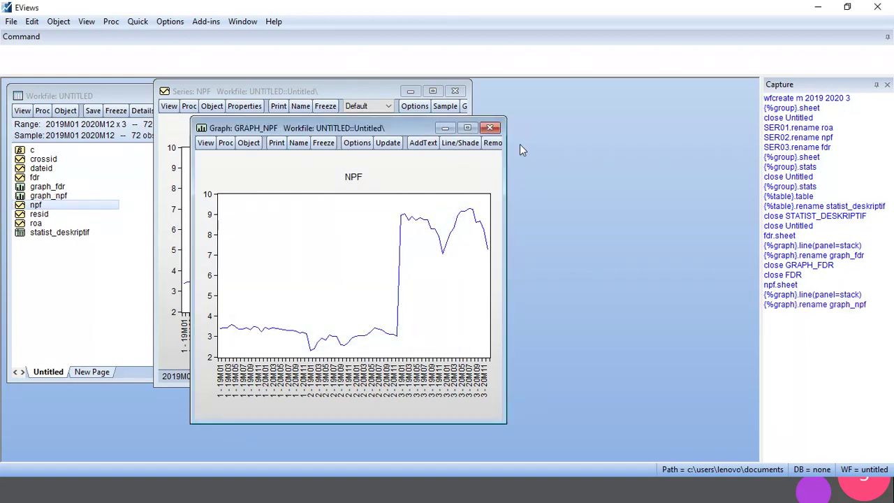
click(490, 128)
click(455, 90)
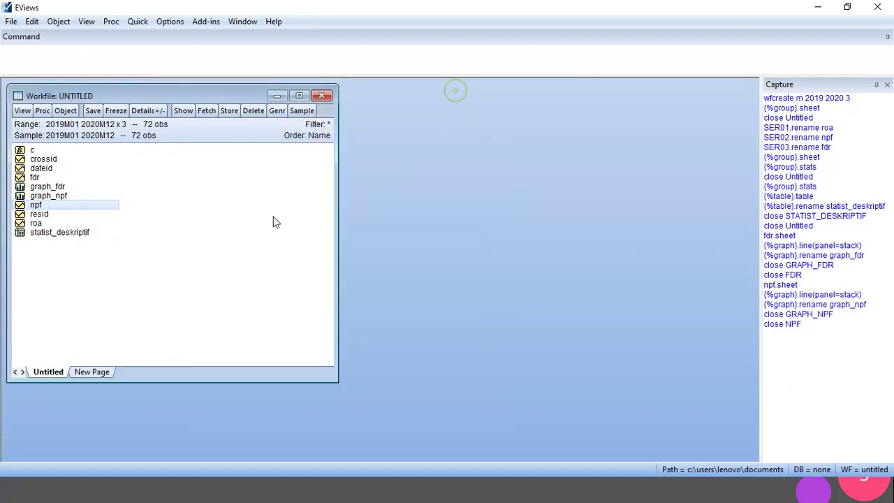
Step: Open the roa series and plot it as a basic Line & Symbol graph with stacked cross sections
double_click(61, 220)
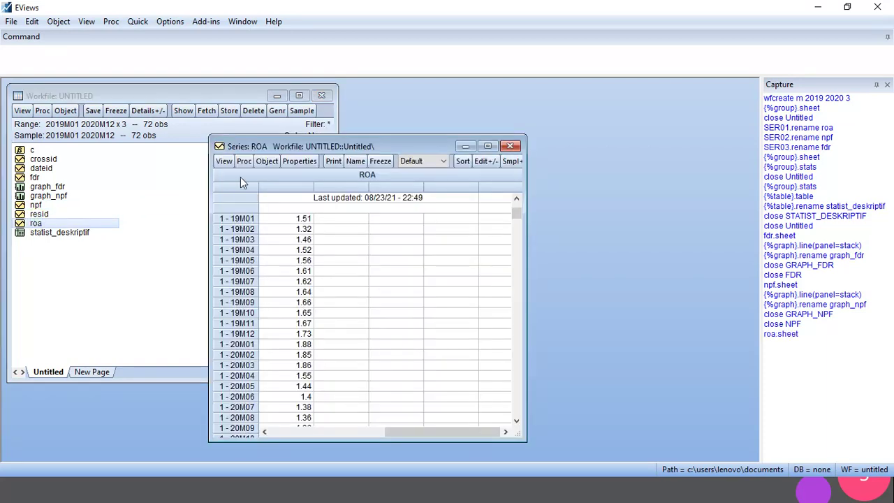
click(222, 161)
click(227, 191)
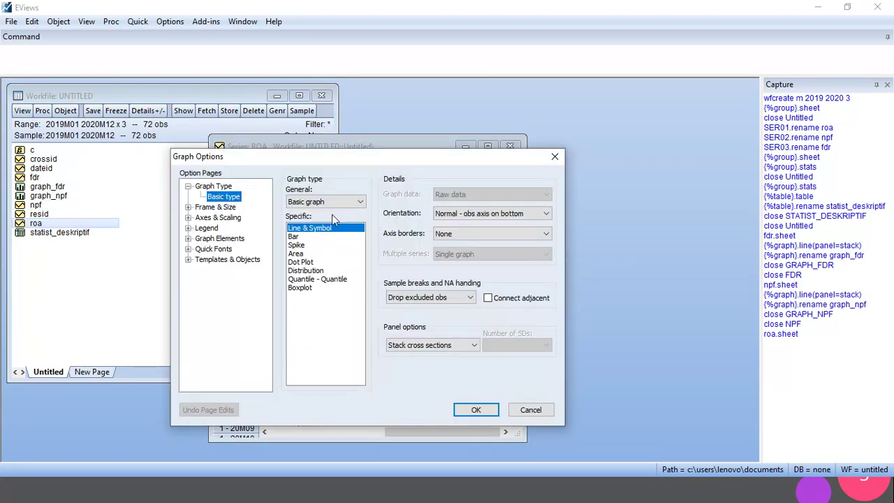
click(471, 409)
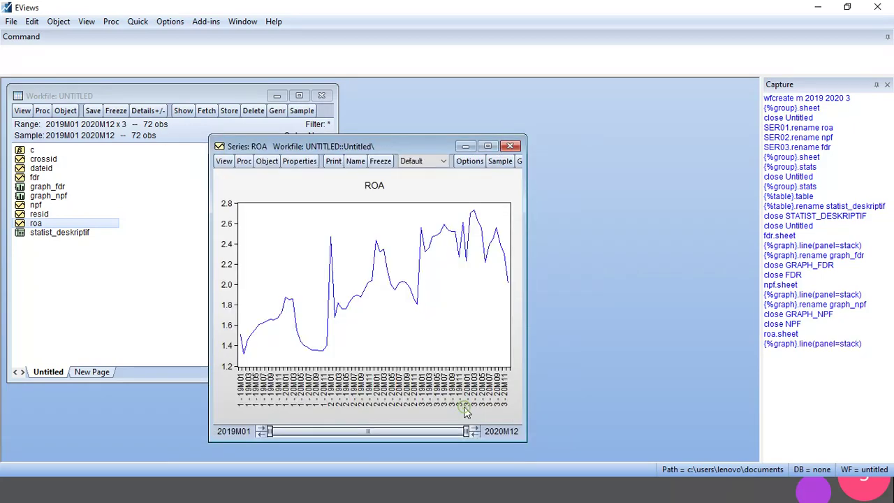
Step: Freeze the ROA graph with updating off, name it graph_roa, and close the graph and series windows
click(380, 161)
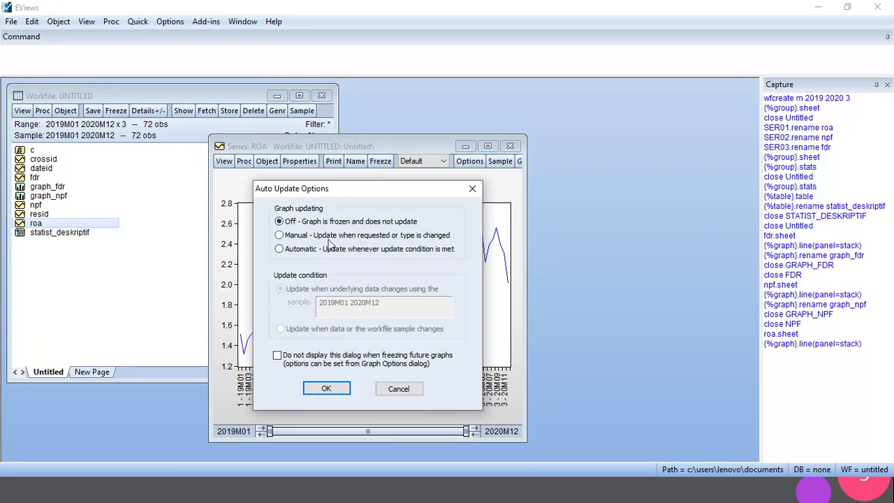
click(318, 390)
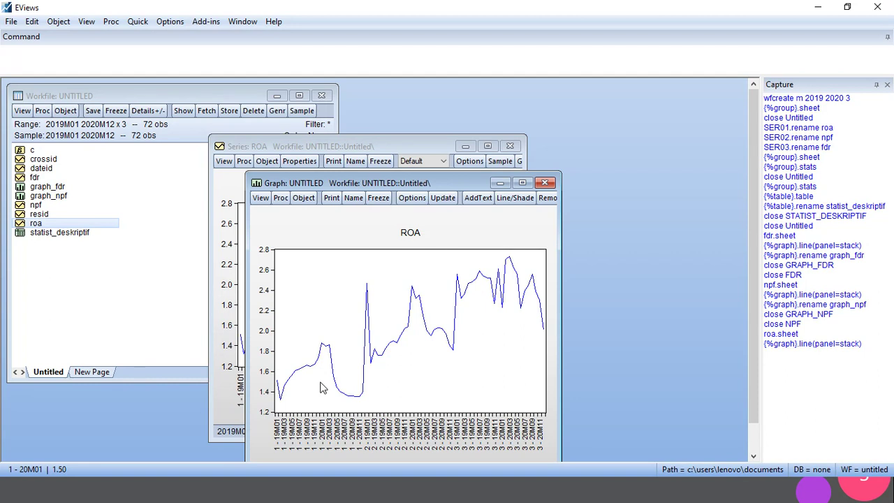
click(354, 198)
text(G)
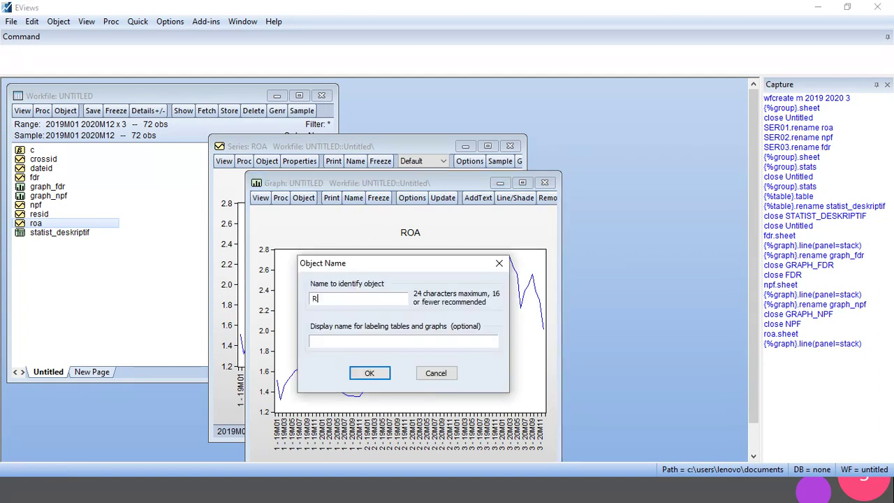
text(RAPH_ROA)
key(Return)
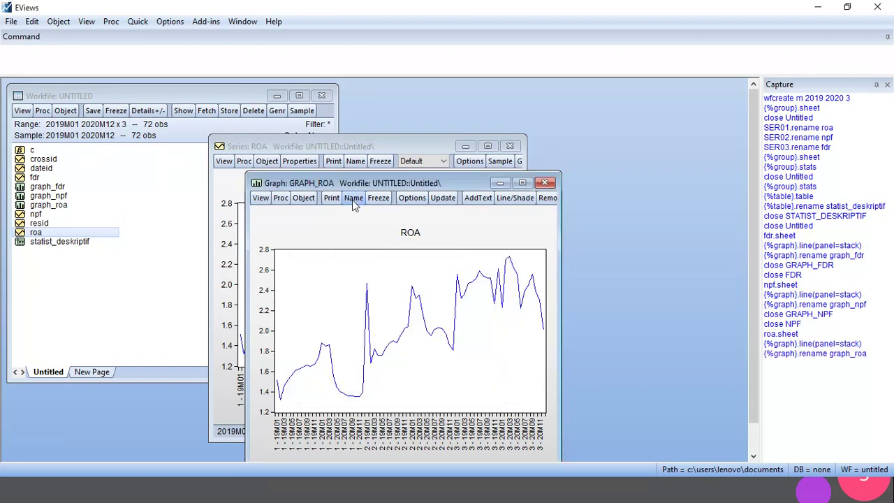
click(552, 183)
drag(403, 143, 549, 104)
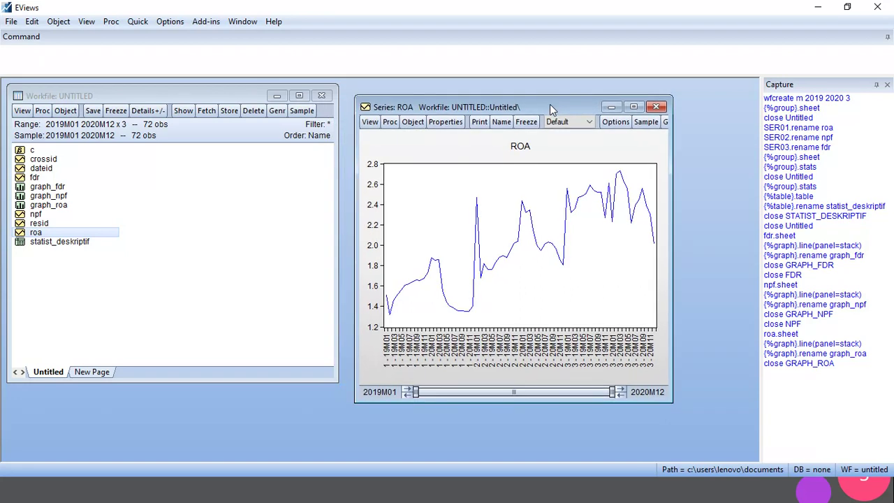
click(655, 107)
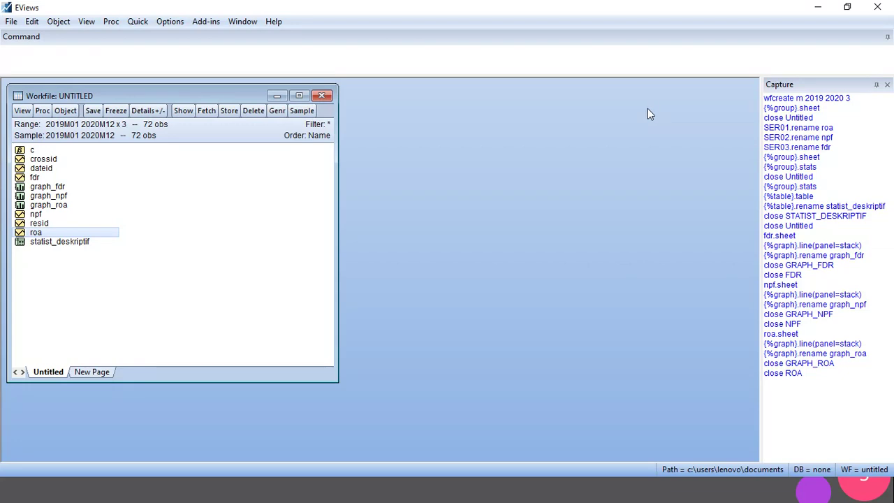
Step: Open the fdr, npf and roa series together as a group and place its window beside the workfile
click(41, 178)
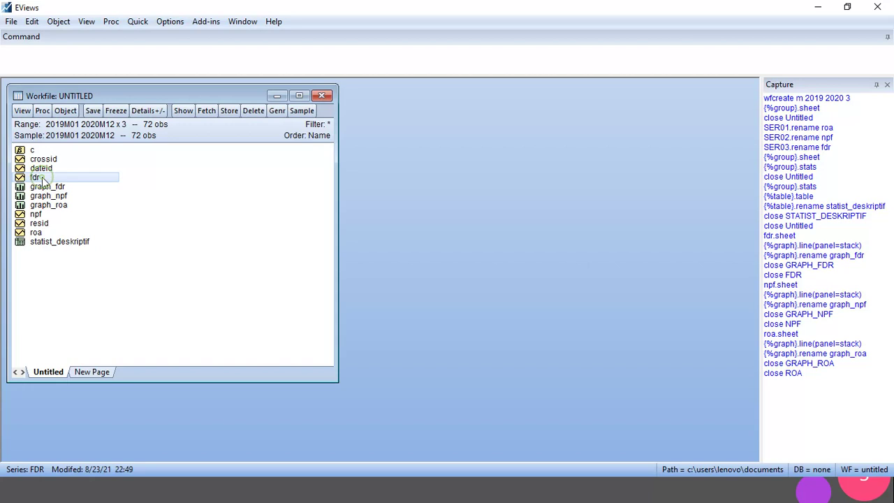
ctrl+click(37, 214)
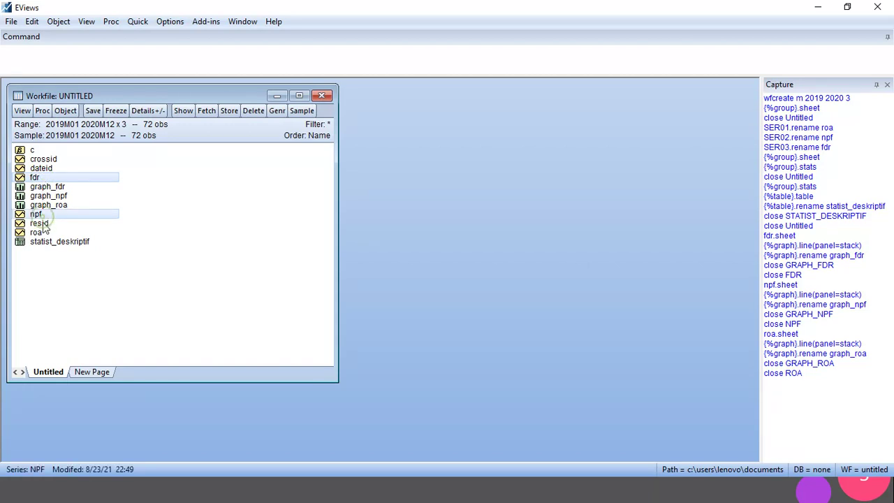
ctrl+click(42, 232)
right_click(45, 233)
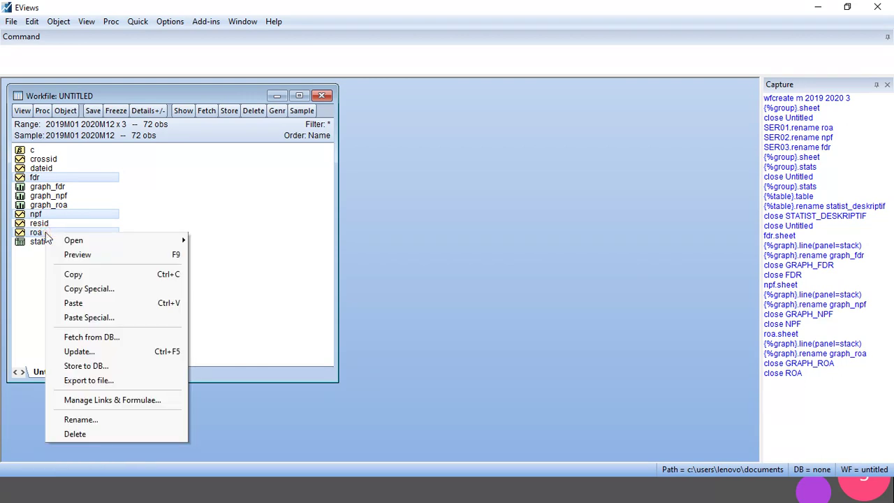
mouse_move(80, 244)
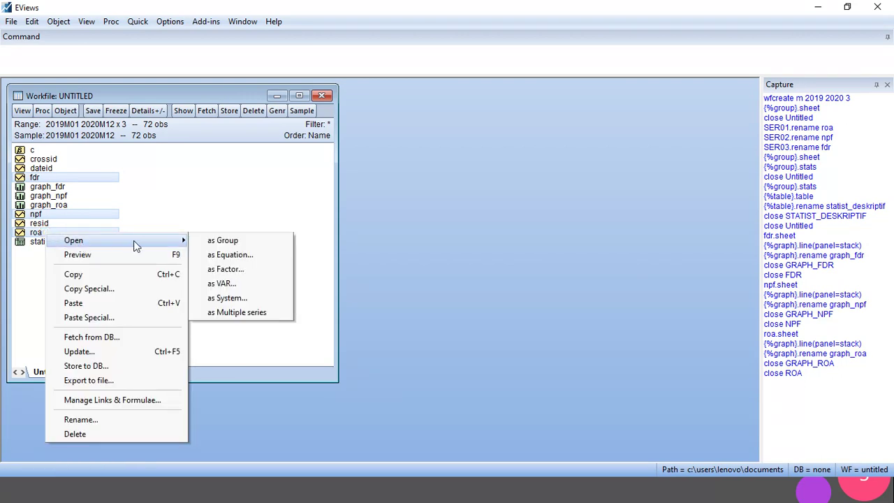
click(210, 241)
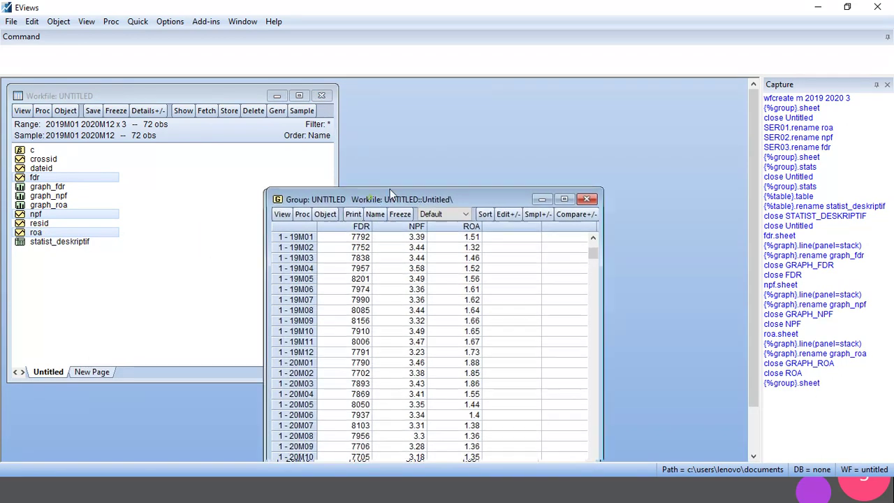
drag(390, 200, 494, 100)
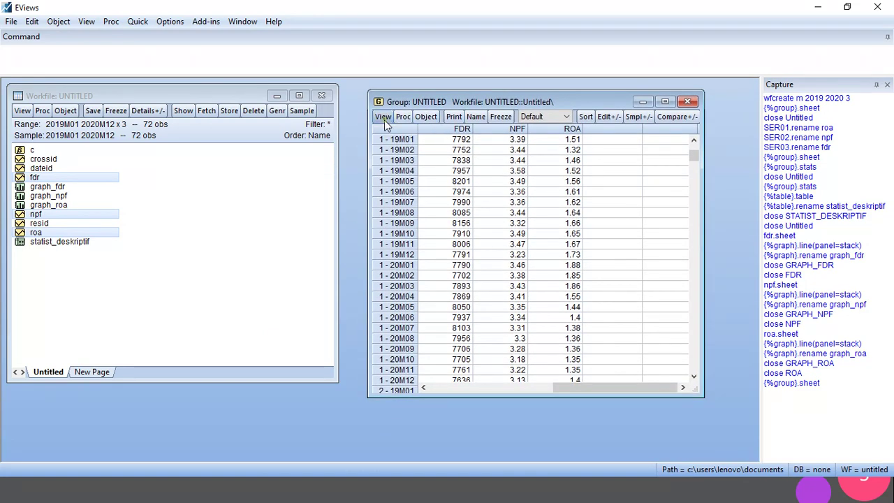
Step: Run a covariance analysis on the fdr, npf and roa group that shows Correlation instead of Covariance, using the Ordinary method
click(383, 120)
mouse_move(413, 202)
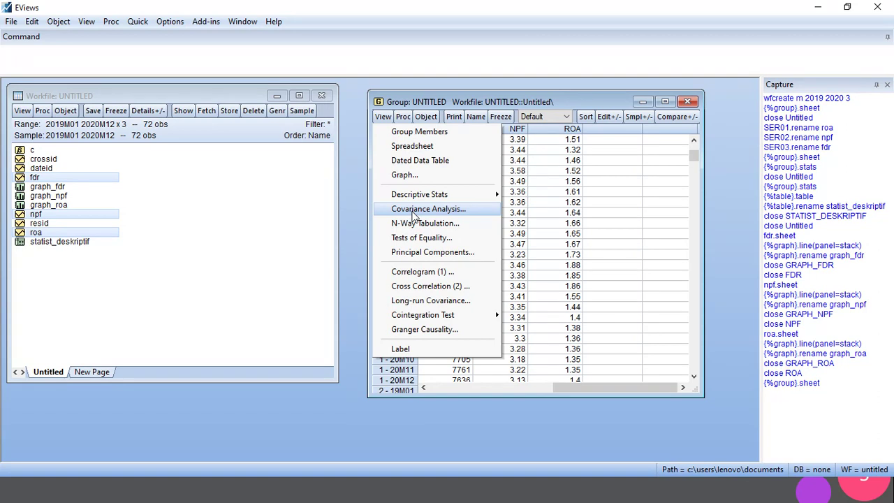
click(426, 208)
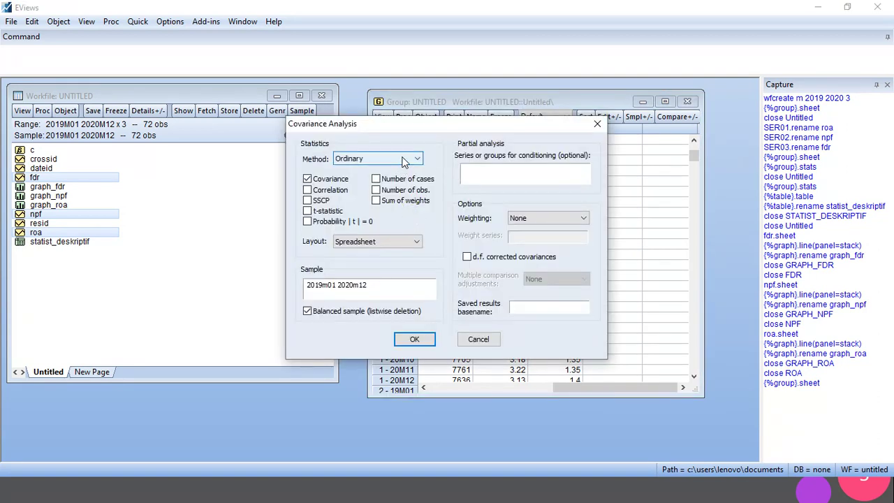
click(307, 178)
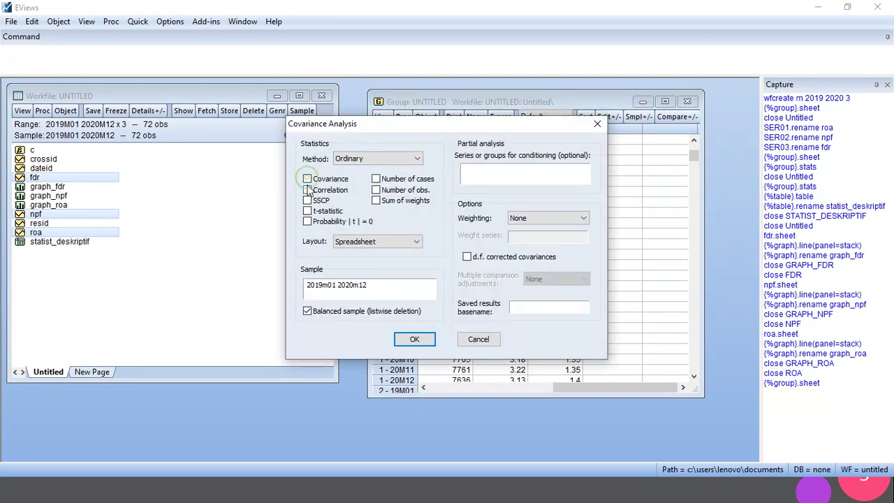
click(307, 189)
click(414, 339)
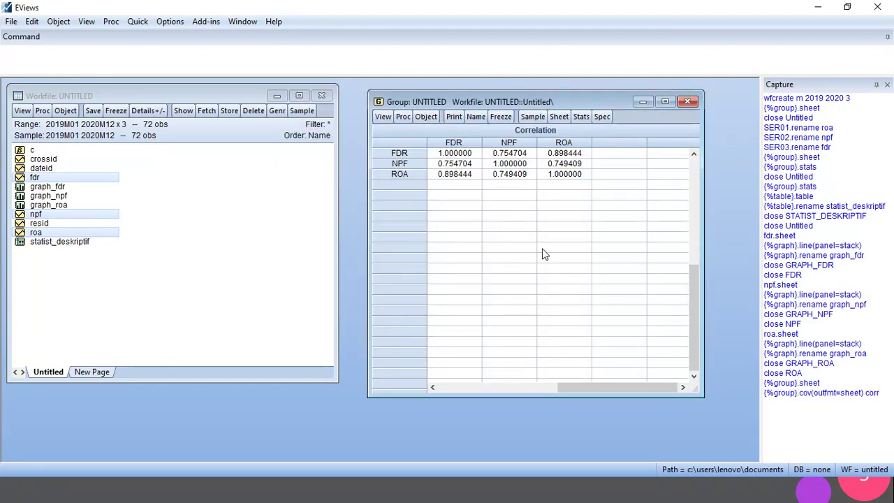
Step: Switch to the PowerPoint slide show, mark the NPF–FDR correlation on the multicollinearity slide with a handwritten "> 0,8", and advance to Pembentukan Model
key(alt+Tab)
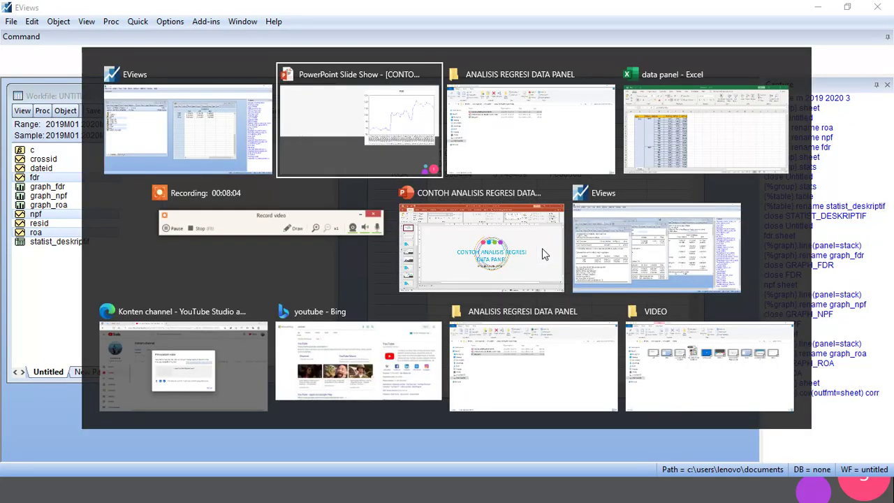
key(Right)
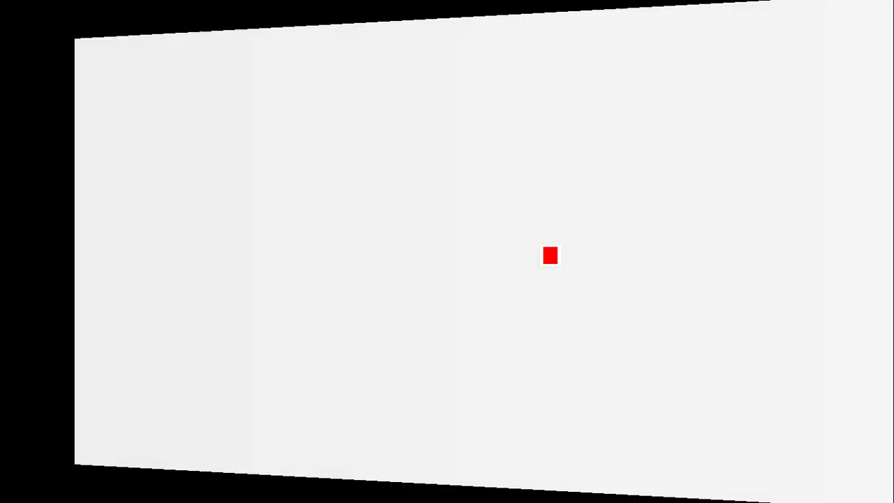
key(Right)
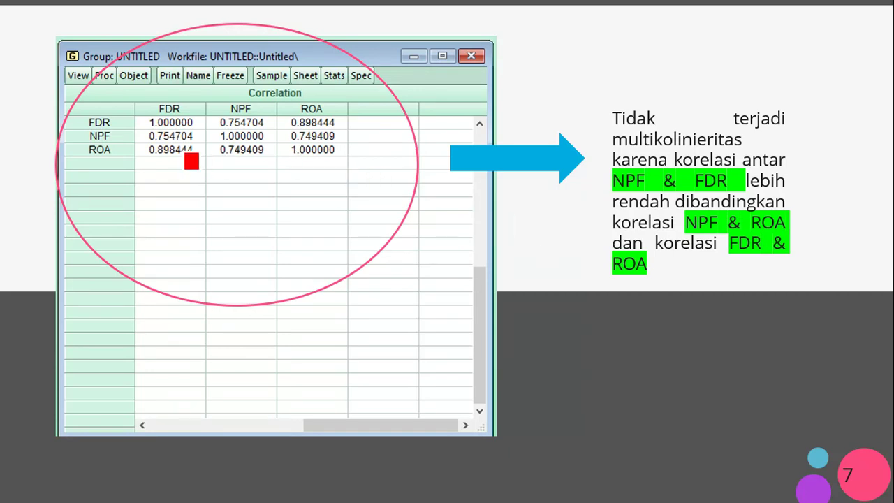
mouse_move(157, 143)
mouse_down()
mouse_move(208, 144)
mouse_move(153, 141)
mouse_move(201, 208)
mouse_move(251, 227)
mouse_move(234, 244)
mouse_up()
drag(290, 216, 287, 213)
mouse_move(316, 238)
mouse_down()
mouse_move(311, 251)
mouse_move(351, 235)
mouse_move(353, 210)
mouse_up()
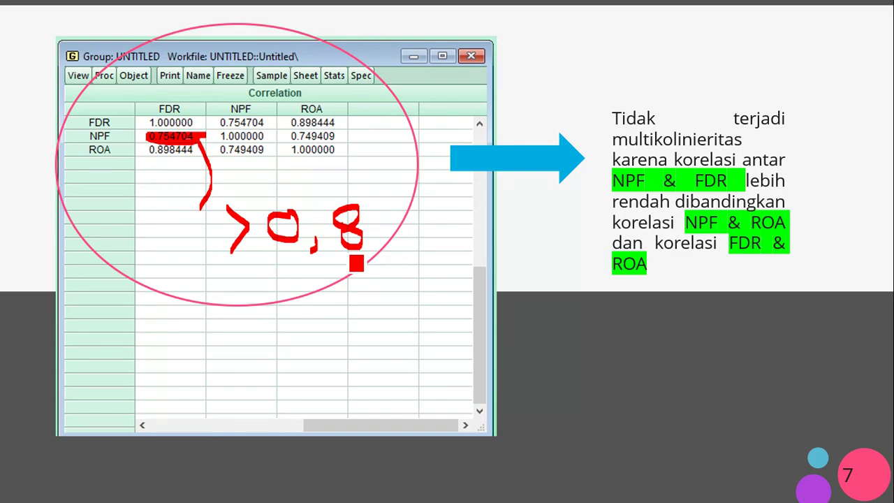
key(Right)
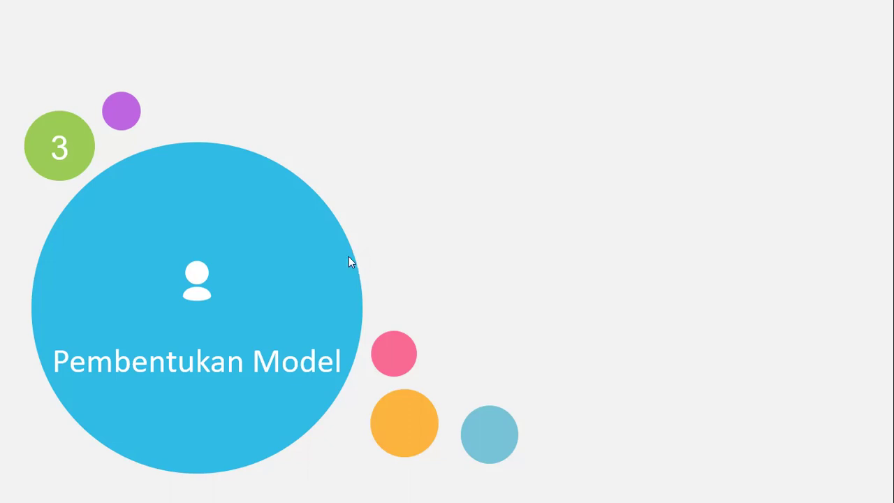
Step: Switch back to EViews and close the correlation group window, deleting the untitled group
key(alt+Tab)
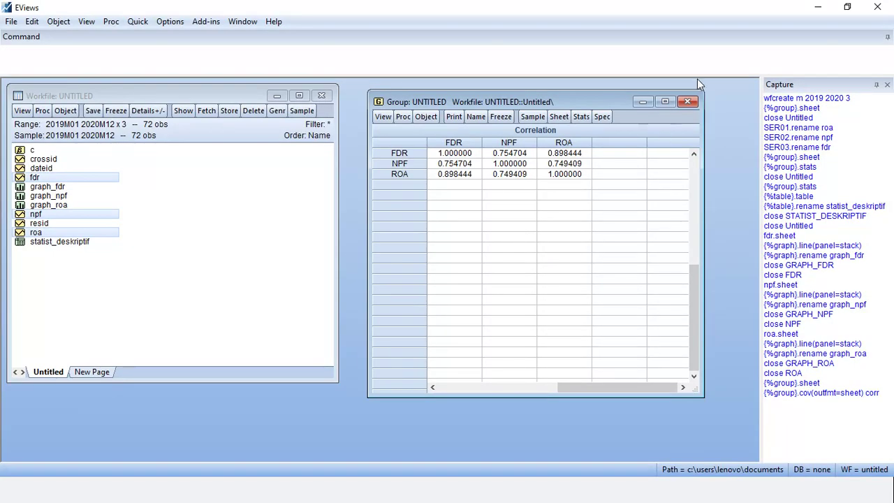
click(687, 101)
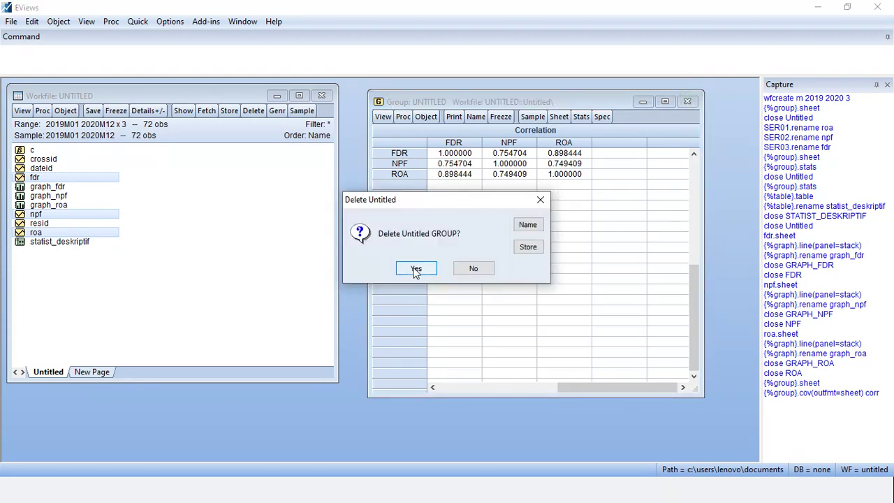
click(415, 270)
Step: Estimate the equation ROA C NPF FDR by least squares with cross-section and period effects left at None
click(136, 23)
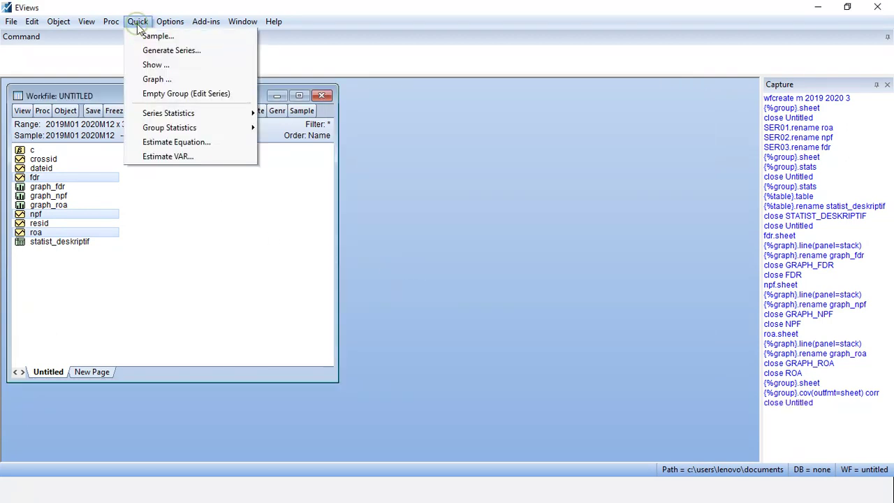
click(162, 146)
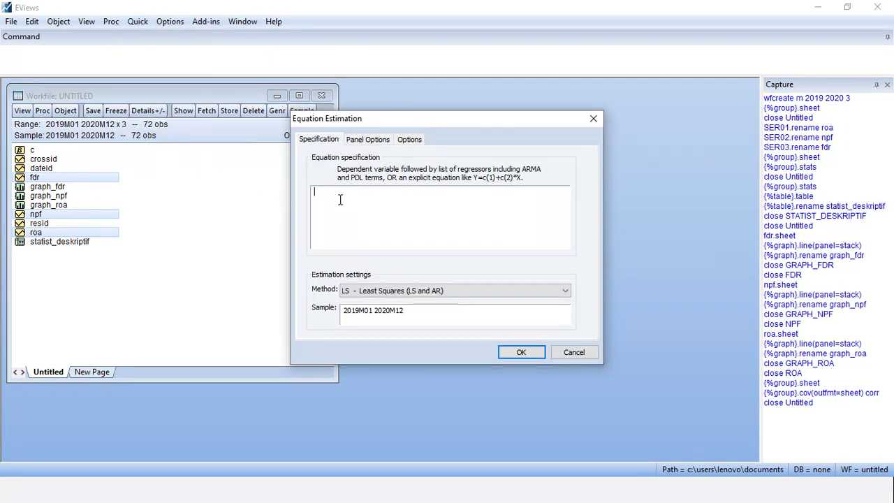
text(ROA C NPF FDR)
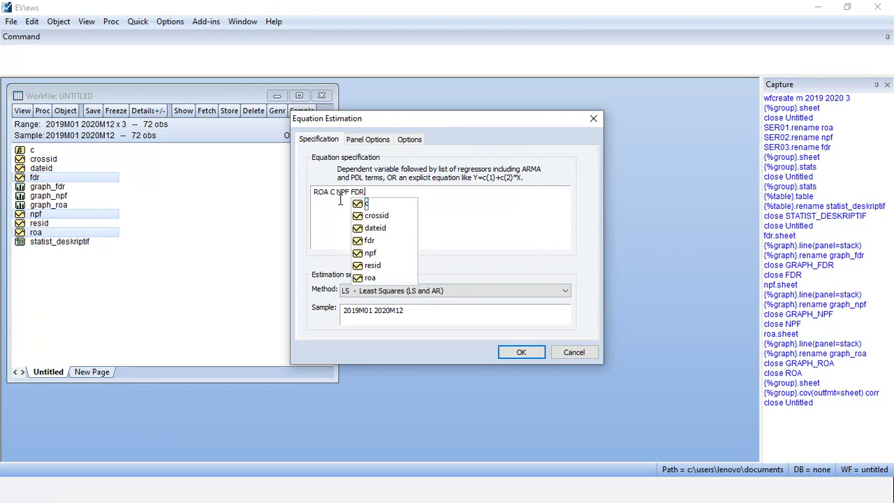
click(423, 202)
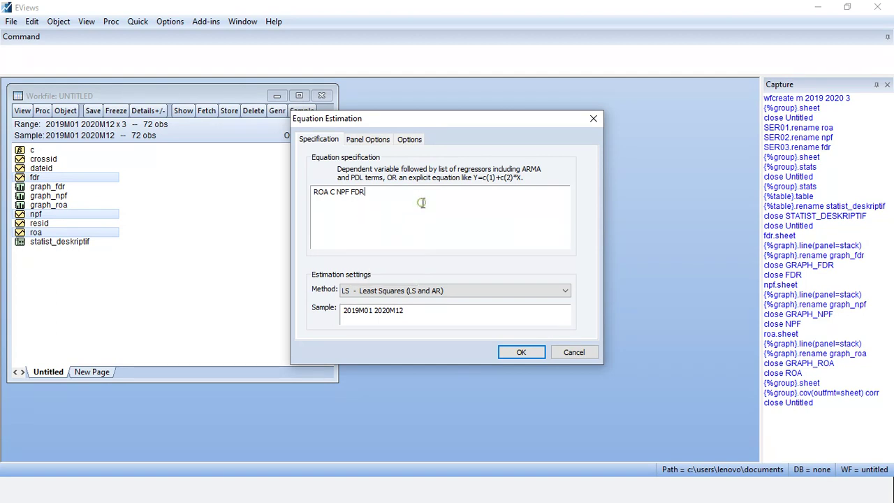
click(382, 142)
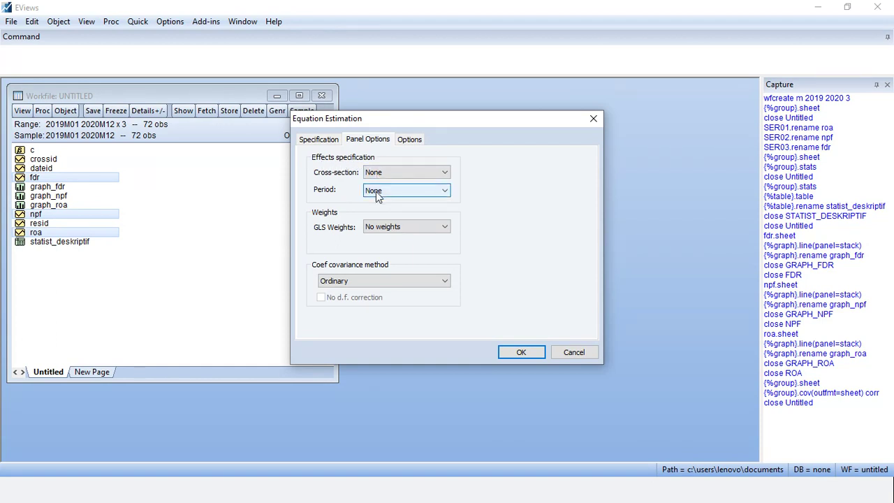
click(520, 351)
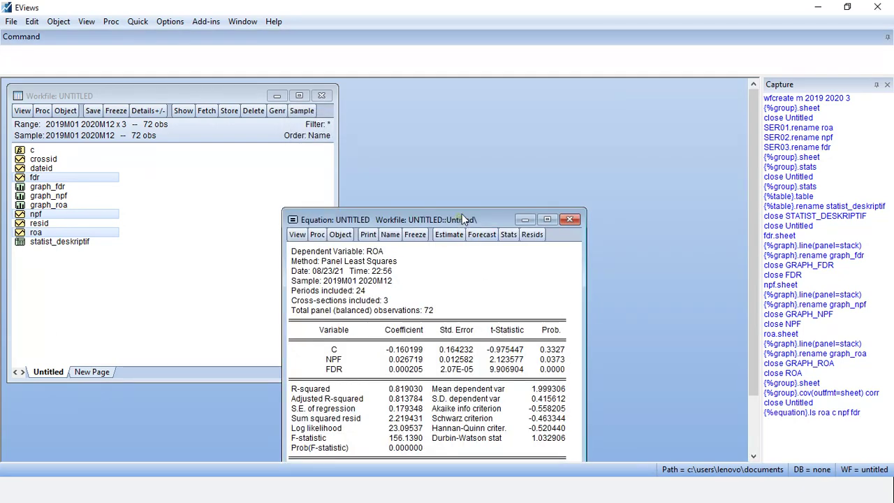
Step: Position the common effect equation window beside the workfile and name the equation _cem
drag(461, 219, 580, 119)
click(509, 134)
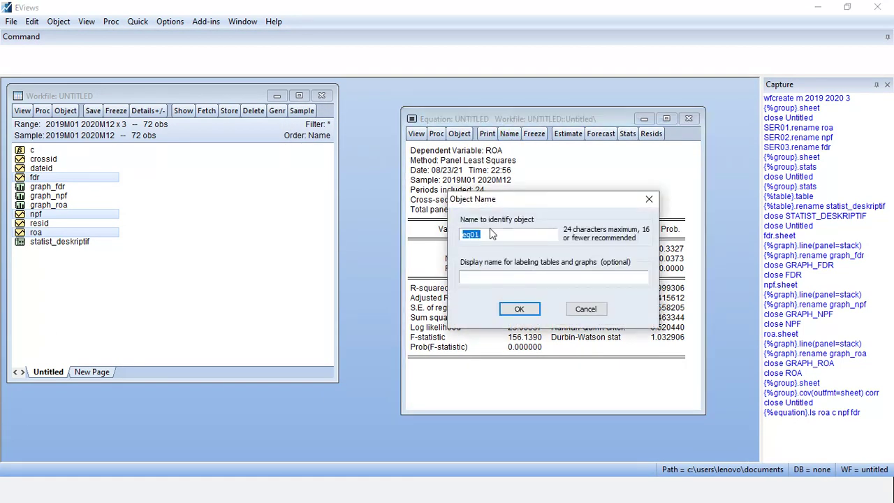
key(BackSpace)
text(_cem)
key(Return)
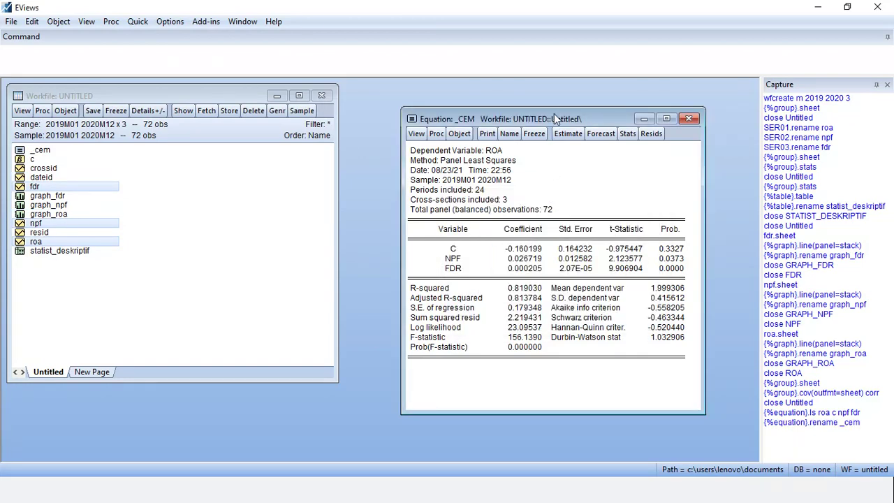
Step: Close the Capture pane and move the _cem equation window away from the workfile to make room between them
drag(553, 113, 631, 105)
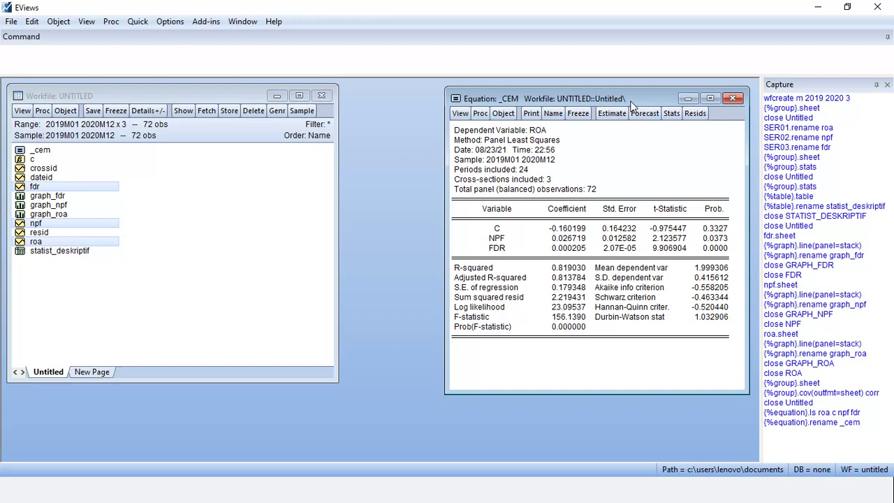
click(887, 85)
click(447, 259)
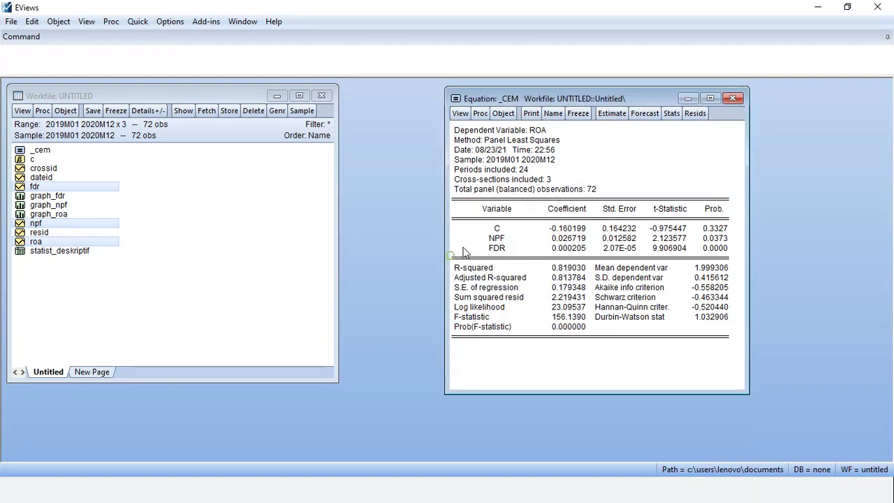
drag(598, 98, 724, 98)
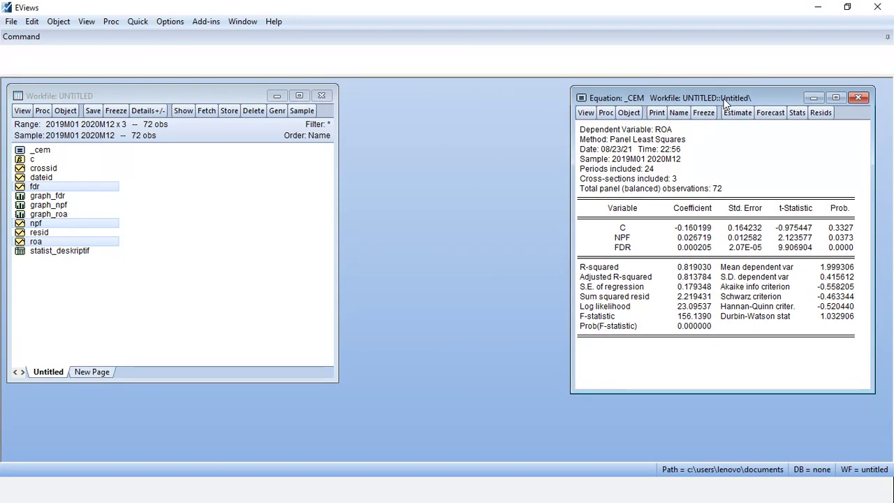
Step: Start a new least squares equation ROA C NPF FDR with cross-section effects set to Fixed
click(136, 22)
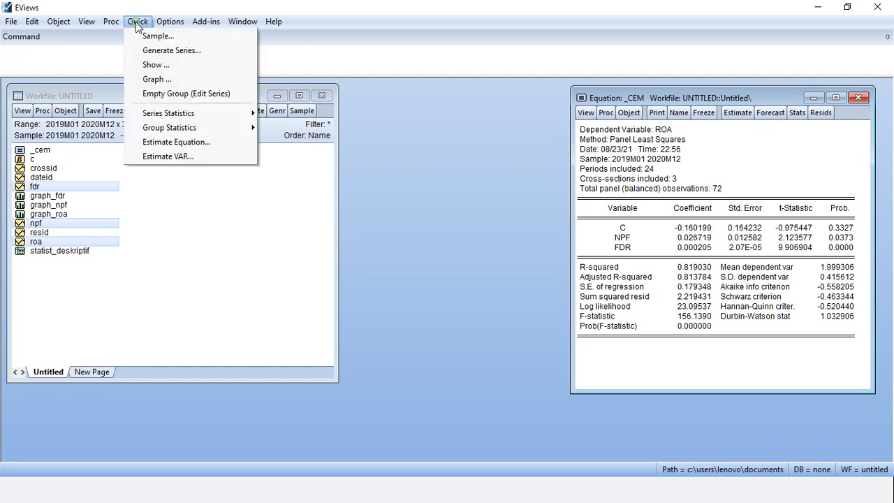
click(162, 143)
text(R)
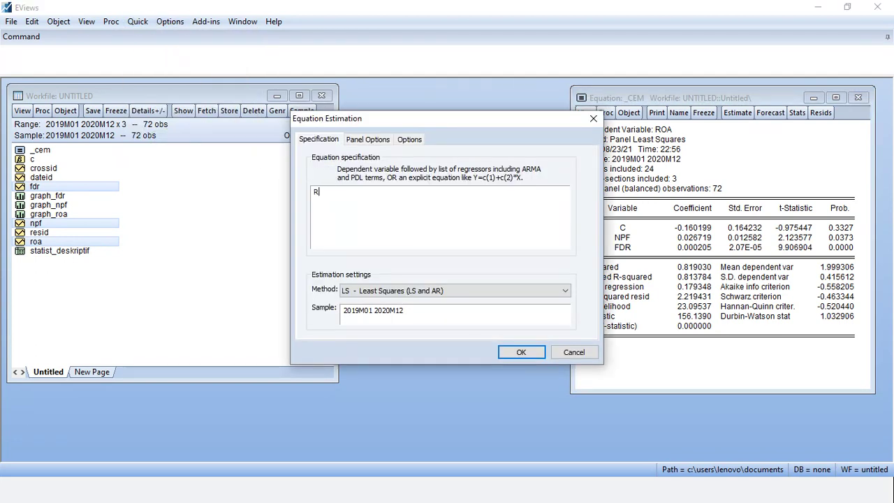
text(OA C NPF FDR)
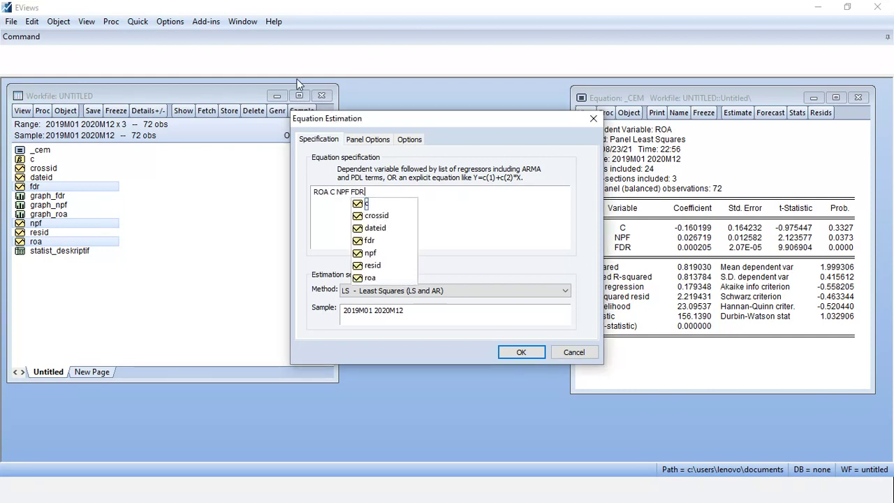
click(370, 141)
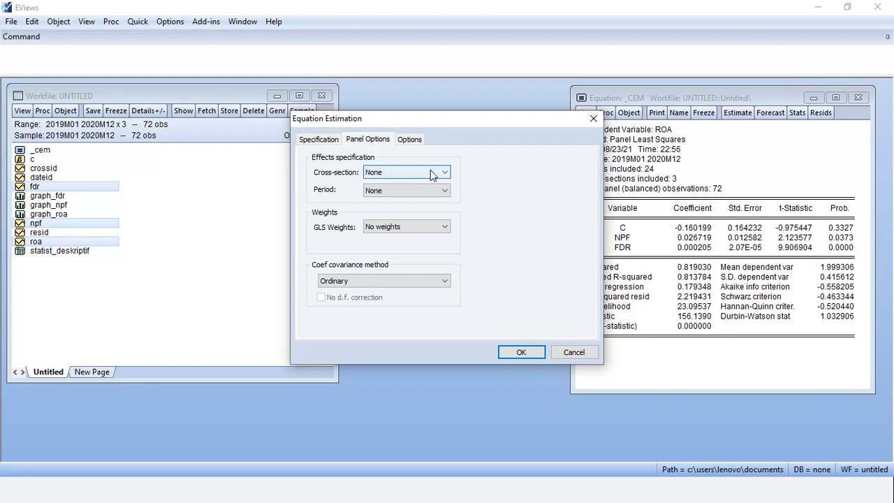
click(431, 172)
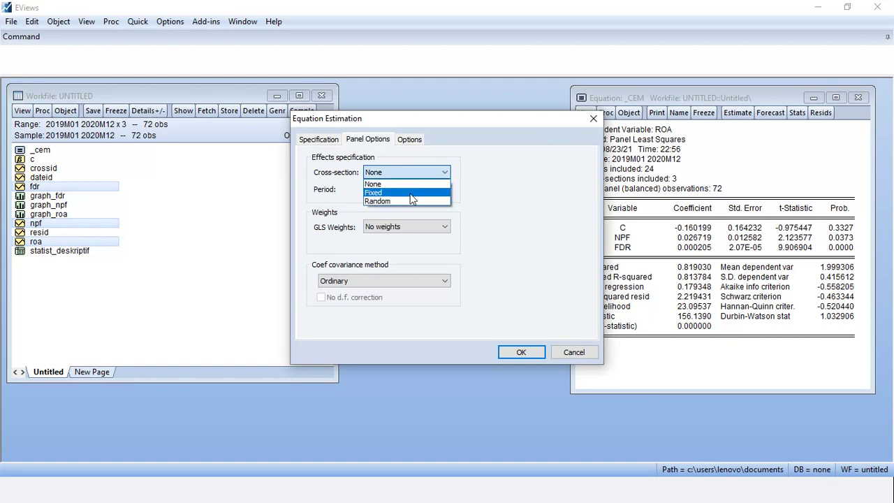
click(410, 190)
Step: Try fixed period effects for the equation, both with cross-section effects Fixed and with cross-section effects None
click(414, 190)
click(413, 210)
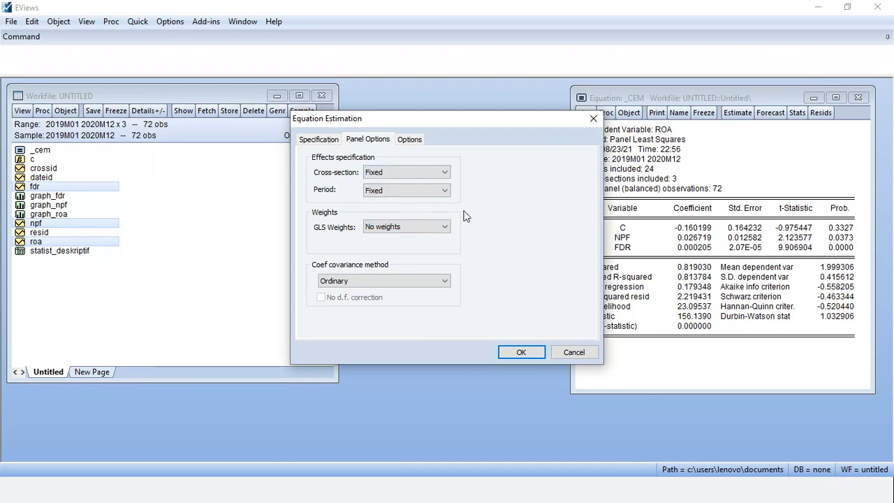
click(441, 191)
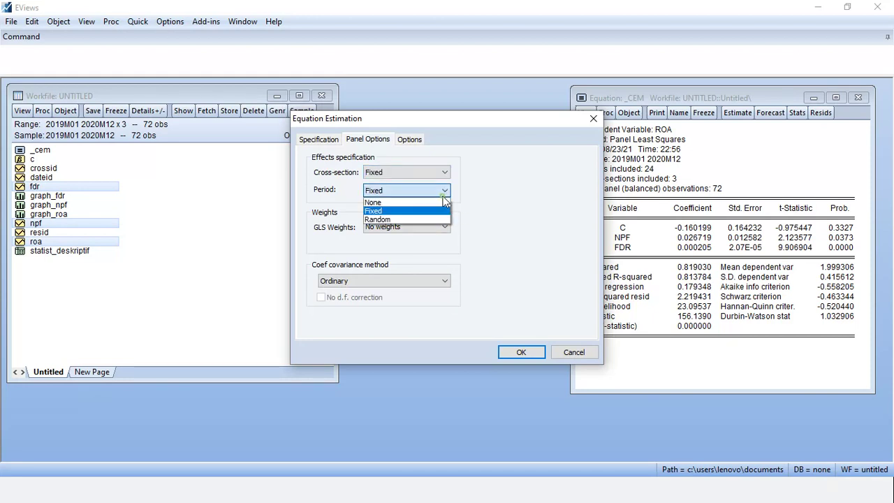
click(405, 200)
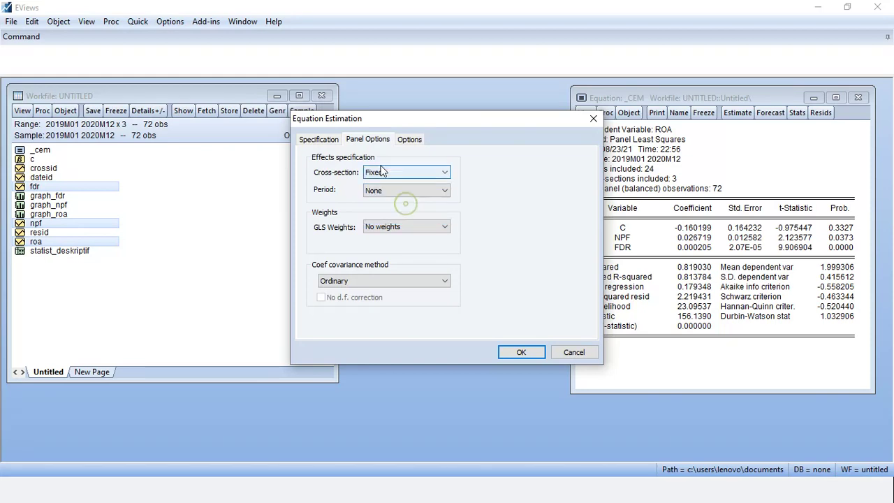
click(377, 201)
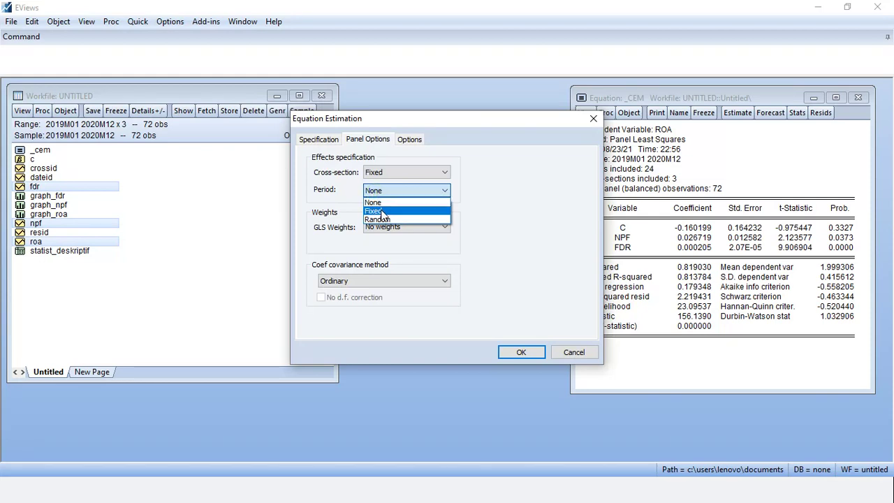
click(379, 173)
click(379, 173)
click(381, 183)
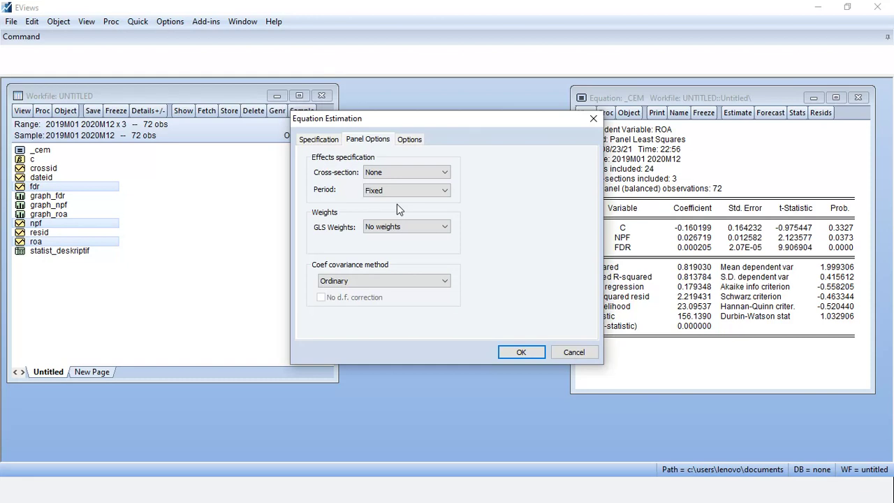
Step: Set the cross-section effects to Fixed and the period effects to None, and estimate the equation
click(398, 172)
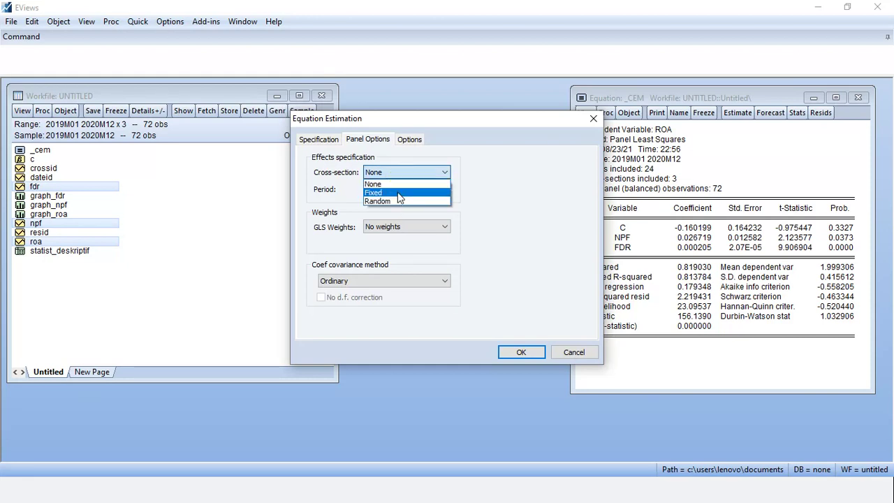
click(397, 193)
click(398, 191)
click(397, 201)
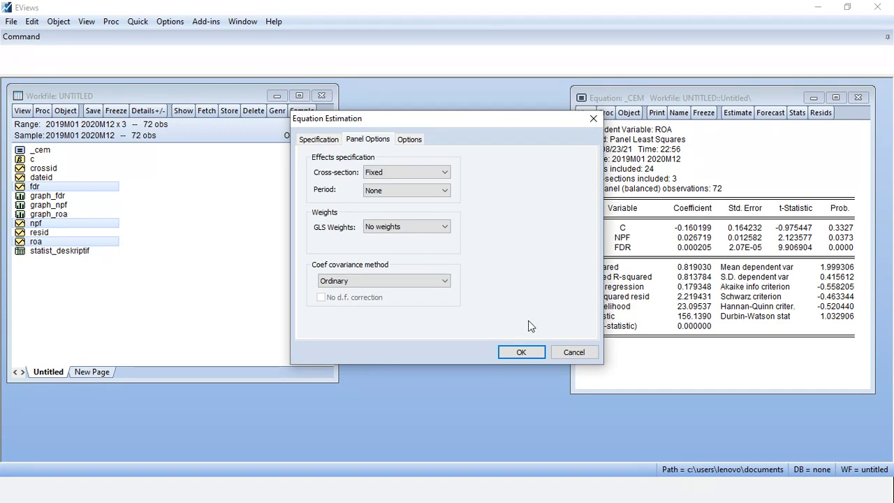
click(521, 353)
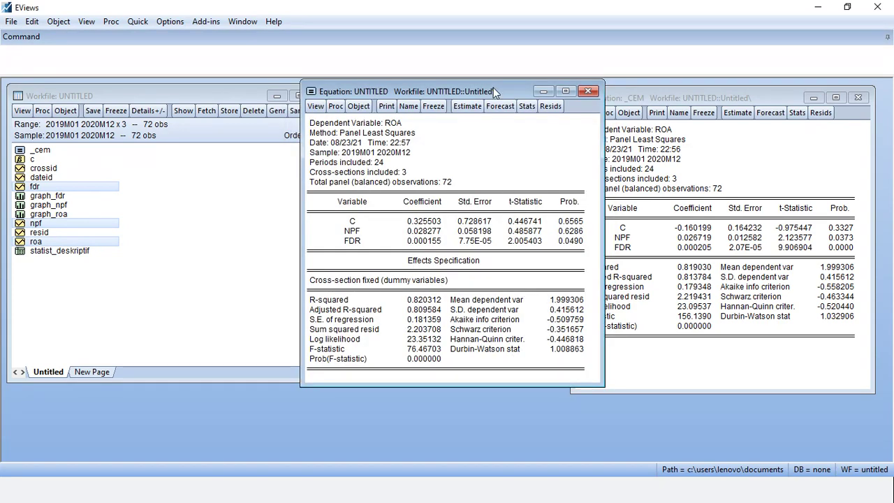
Step: Move the fixed effects equation window clear of the workfile and name the equation _FEM
drag(493, 87, 507, 134)
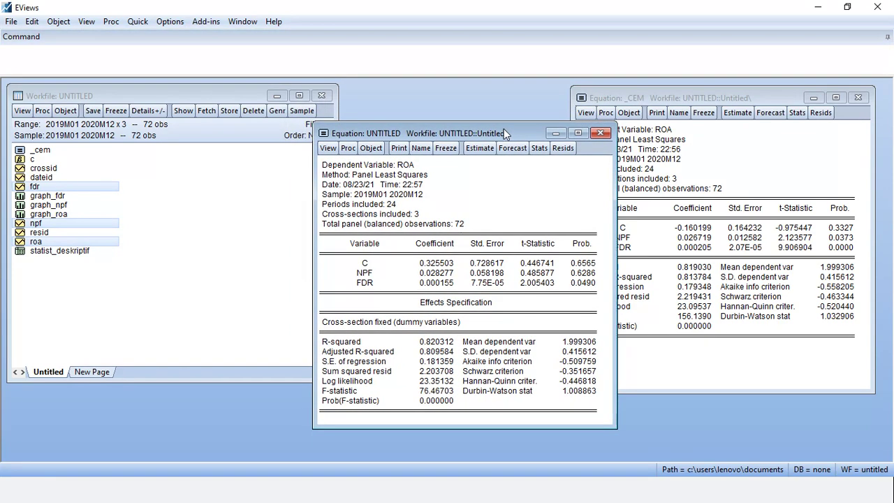
click(421, 149)
text(_)
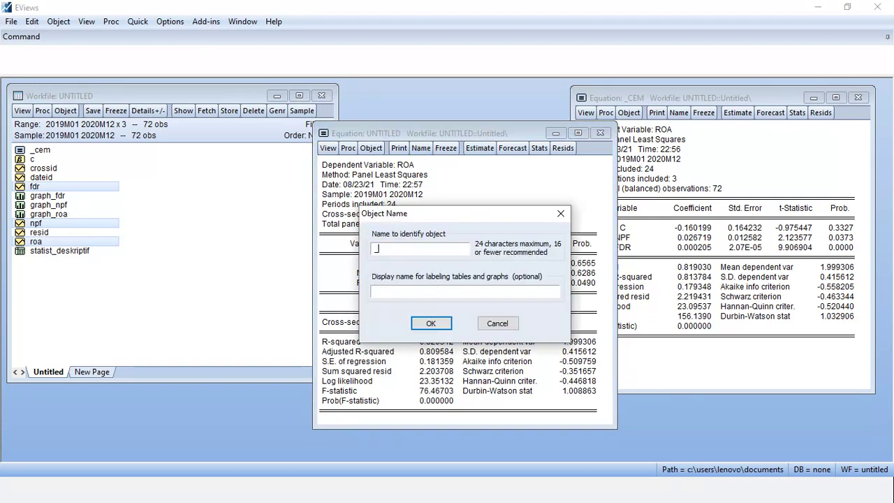
text(FEM)
key(Return)
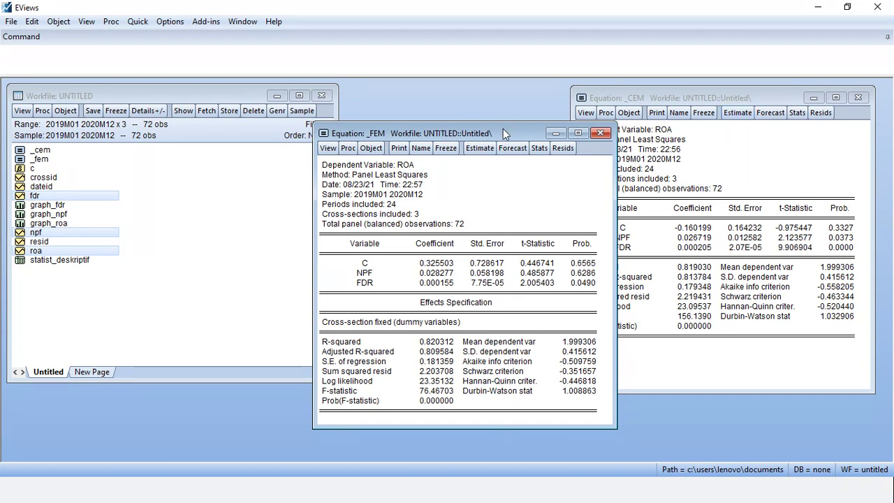
Step: Estimate a new least squares equation ROA C NPF FDR with cross-section effects set to Random and period effects set to None
click(138, 22)
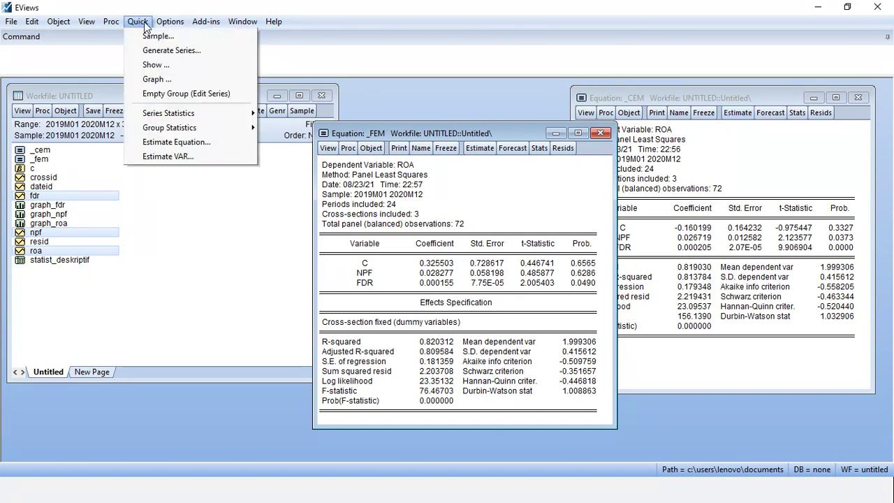
click(169, 143)
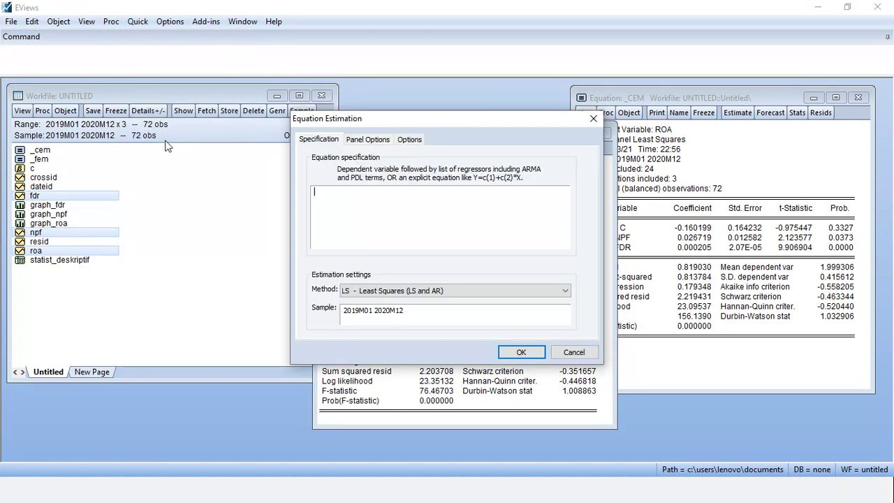
text(ROA C NPF FDR)
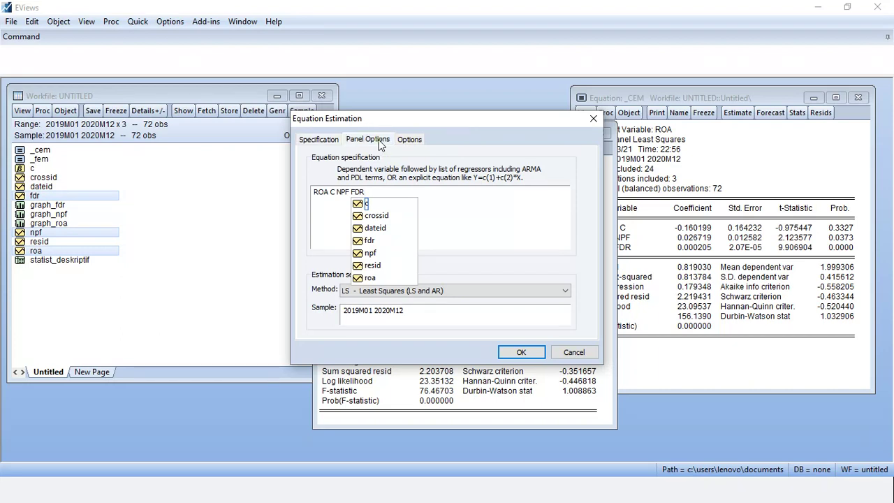
click(380, 140)
click(399, 173)
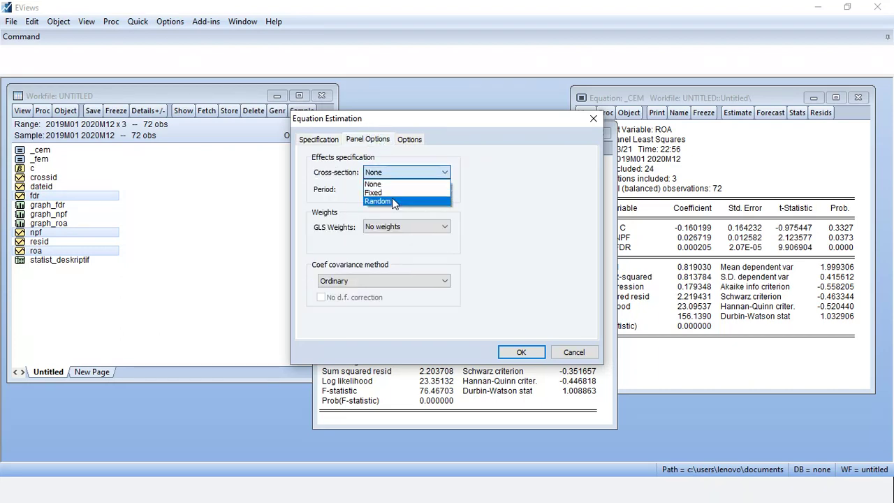
click(393, 202)
click(392, 190)
click(391, 219)
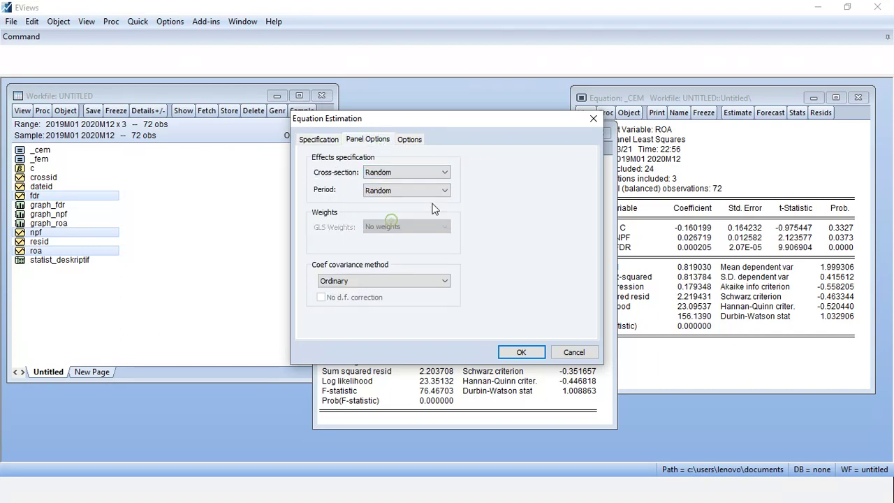
click(441, 195)
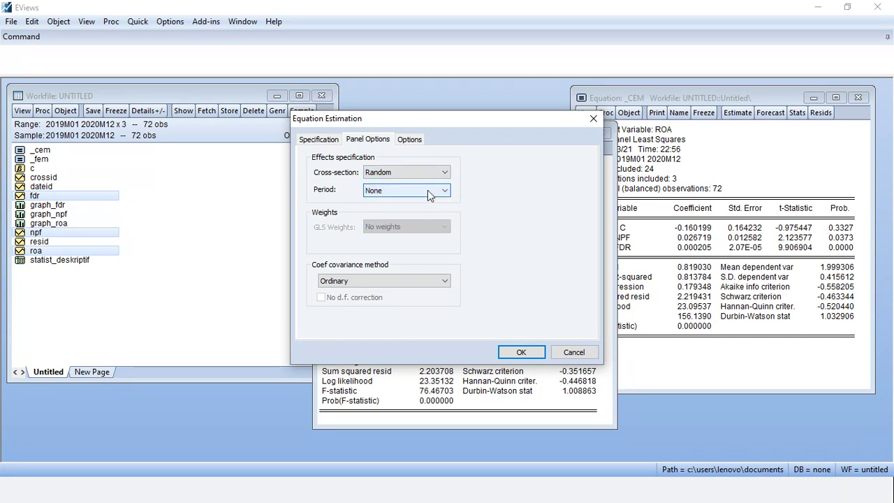
click(525, 350)
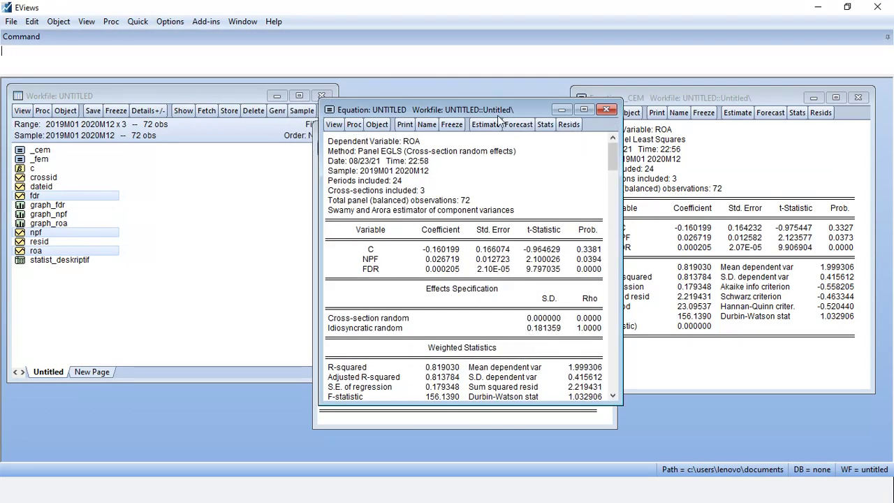
Step: Move the random effects equation window over the workfile and name the equation _REM
drag(498, 117, 262, 158)
click(187, 165)
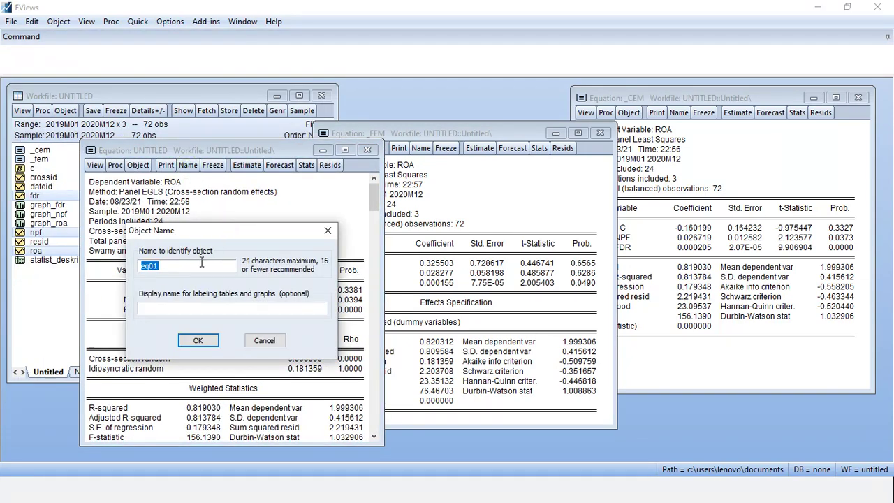
key(BackSpace)
text(_REM)
key(Return)
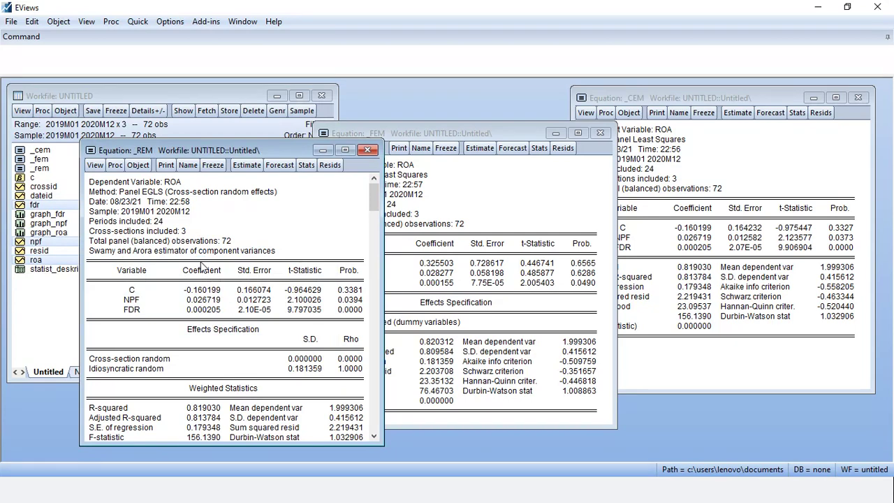
Step: Try to re-estimate the _REM equation without the constant, using the specification roa npf fdr
click(246, 165)
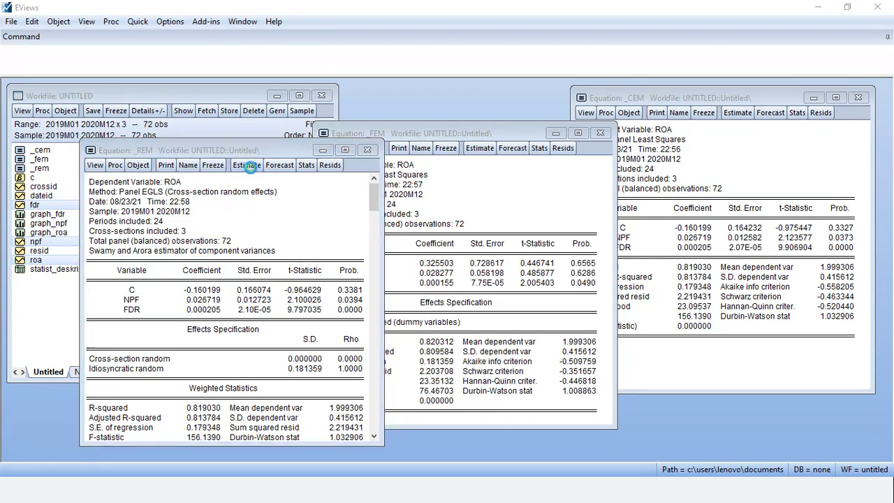
click(119, 250)
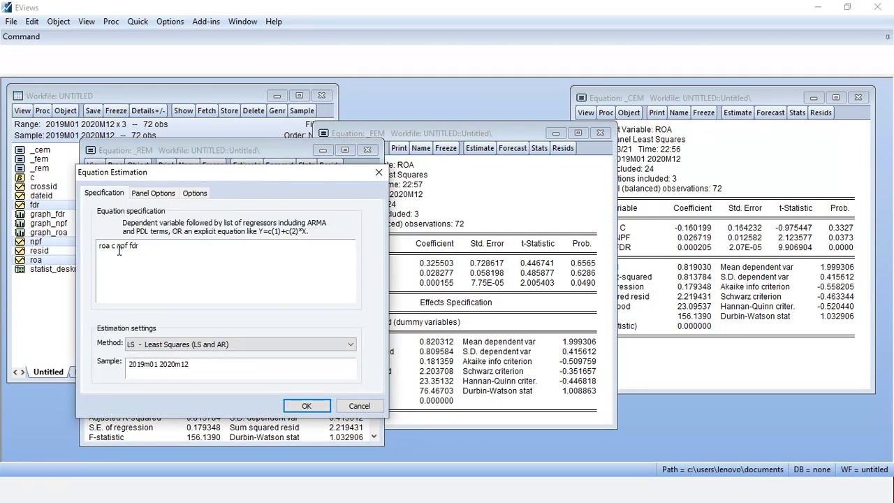
key(Return)
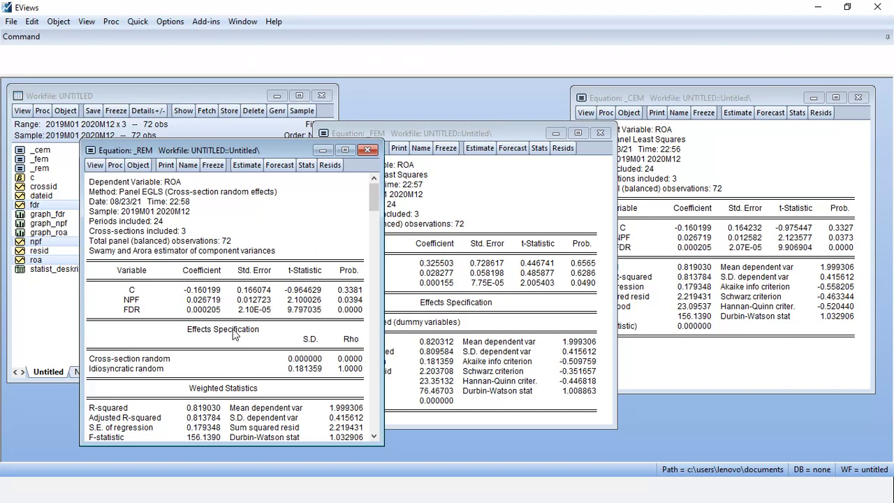
Step: Restore the constant C in the _REM equation specification and estimate it again
click(247, 165)
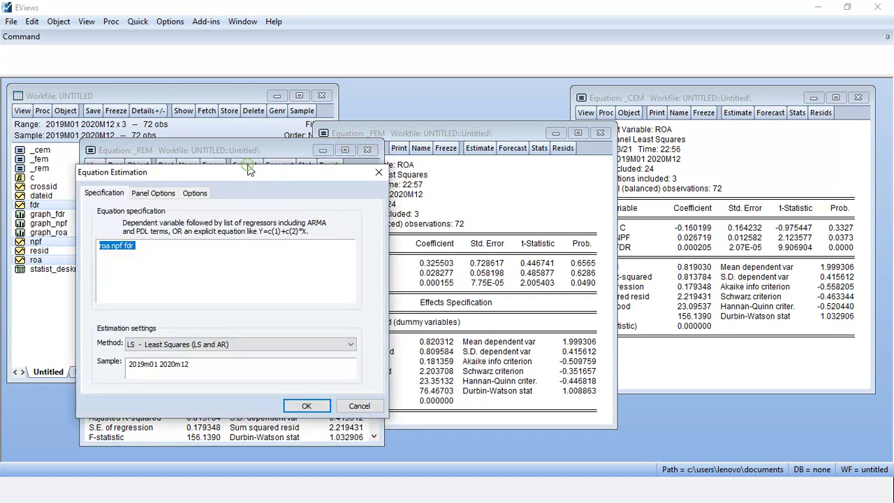
click(153, 193)
click(104, 193)
click(111, 247)
text(C)
click(305, 405)
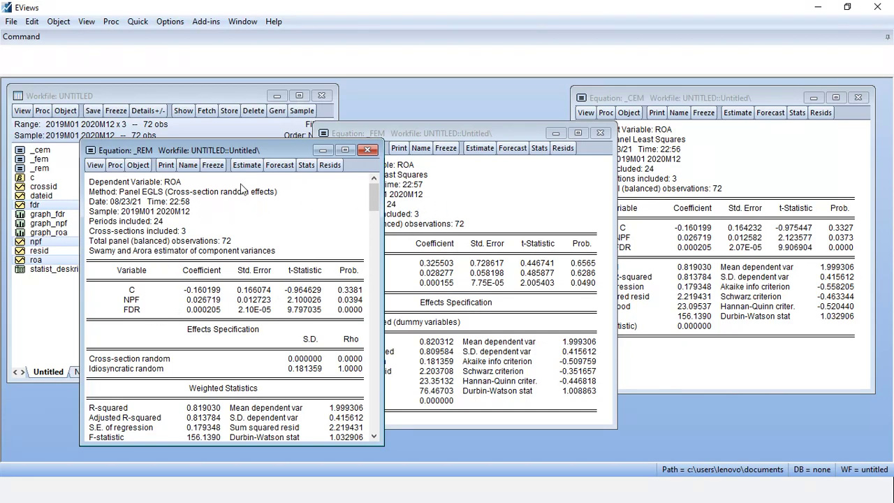
Step: Try to view the cross-section effects of the _CEM equation and show its representations
click(463, 224)
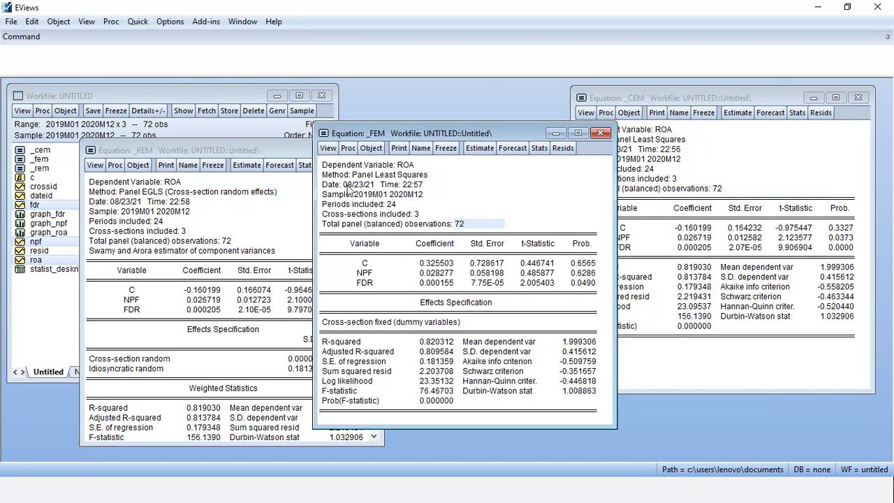
click(708, 187)
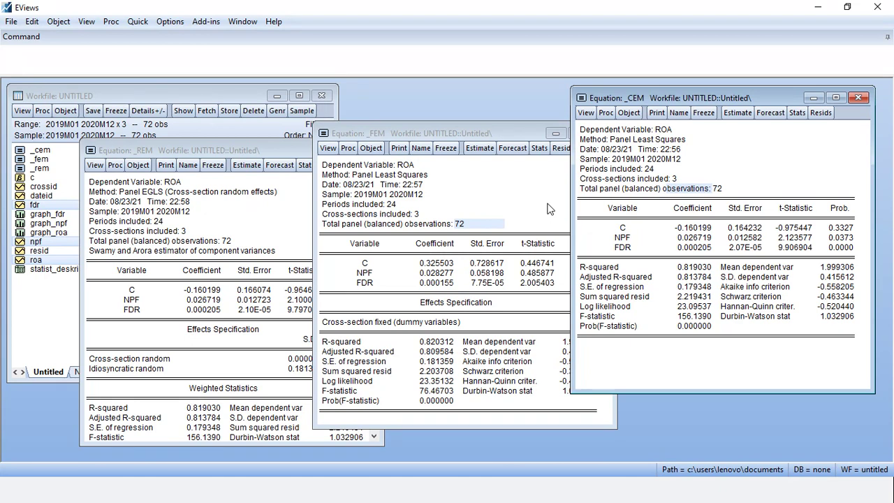
click(585, 114)
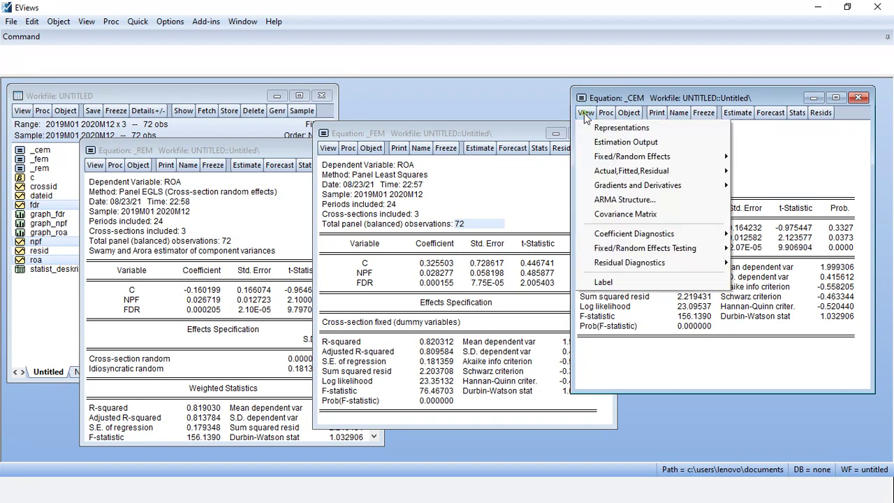
mouse_move(594, 155)
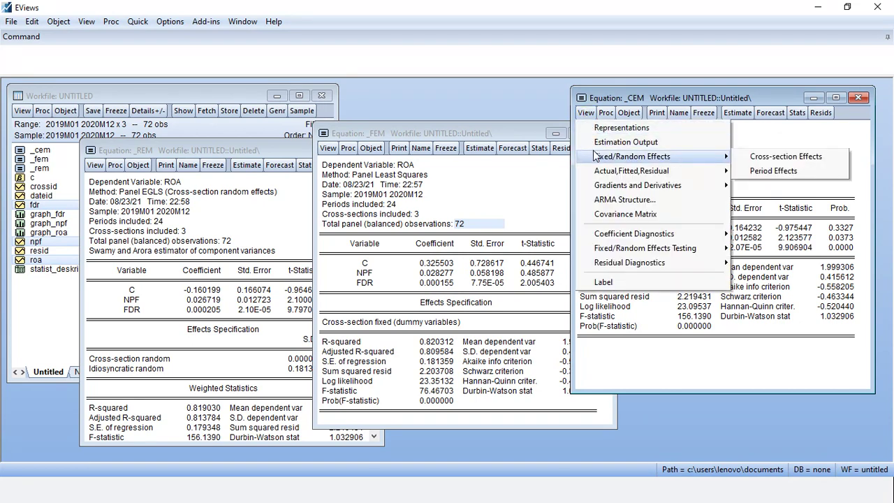
click(757, 159)
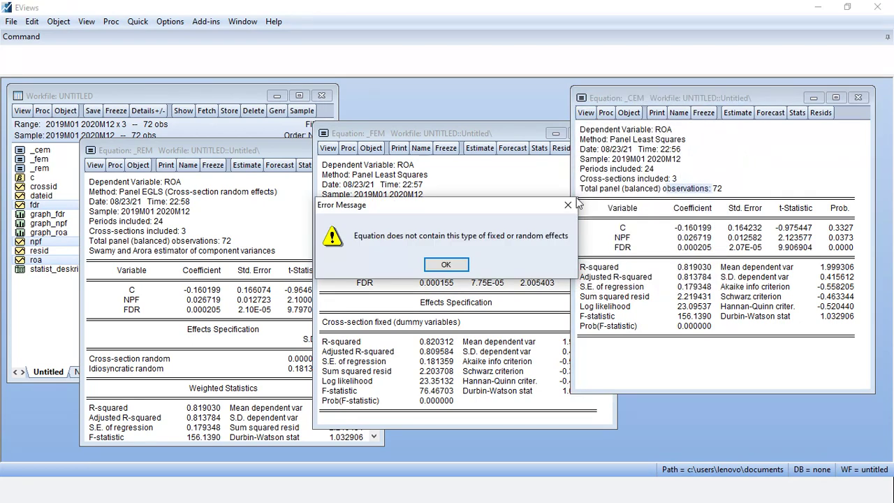
click(445, 264)
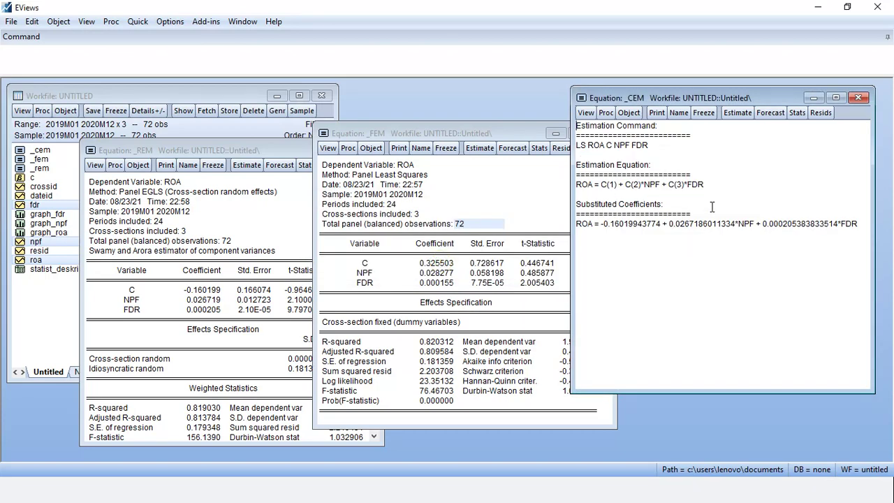
Step: Re-estimate the _CEM equation with the specification roa c npf fdr to bring back its estimation output
click(739, 114)
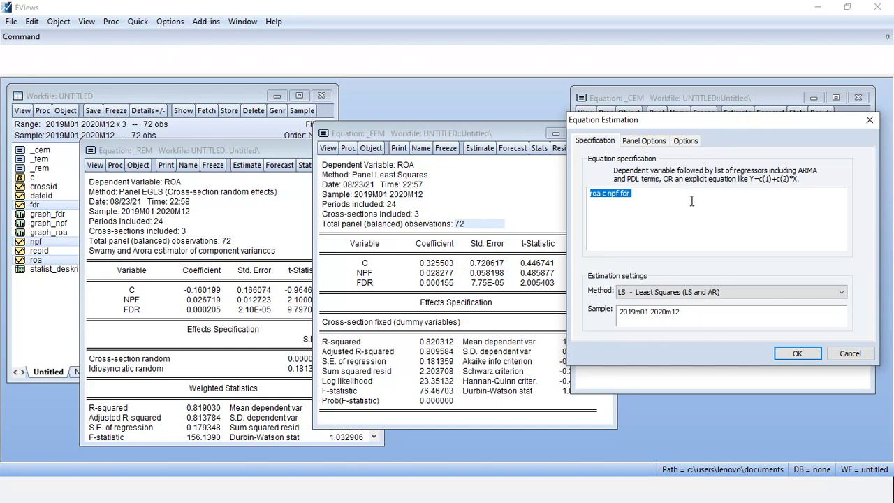
click(797, 353)
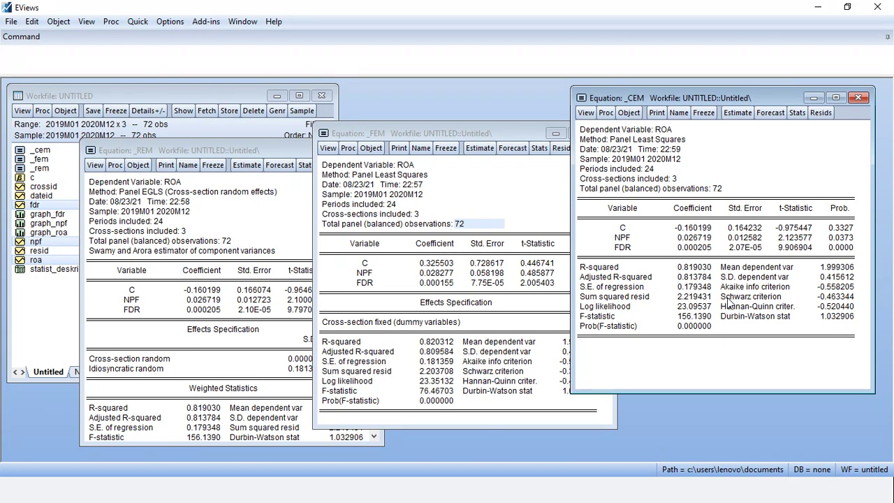
click(585, 112)
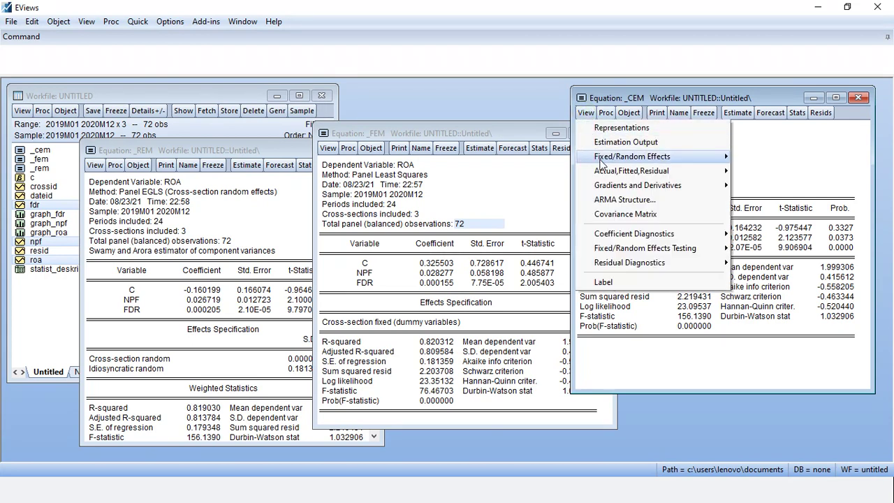
mouse_move(602, 163)
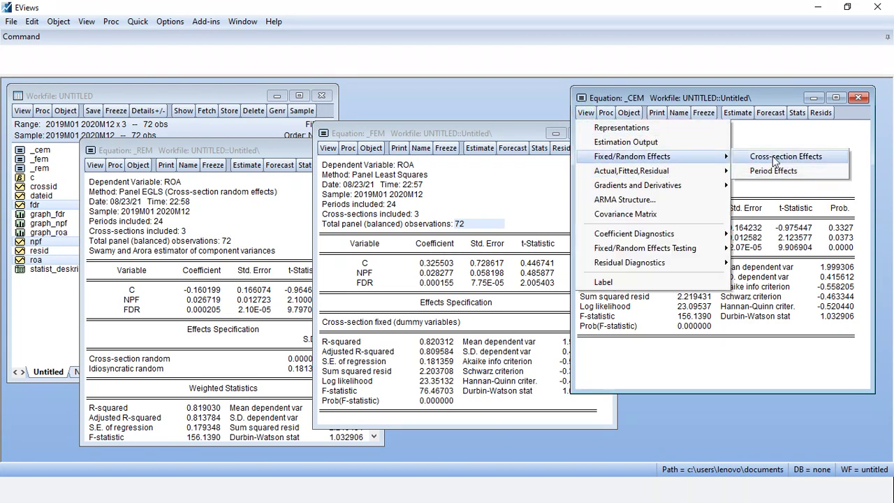
click(770, 185)
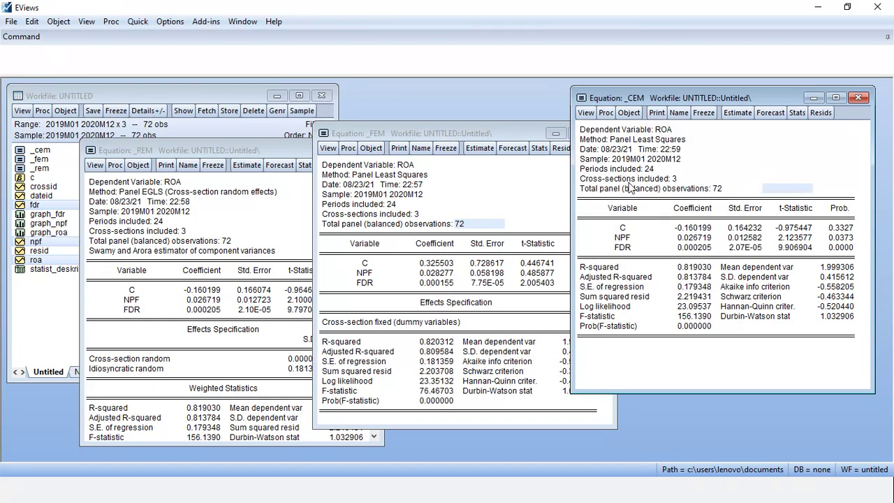
Step: Display the cross-section fixed effects of the _FEM equation
click(500, 167)
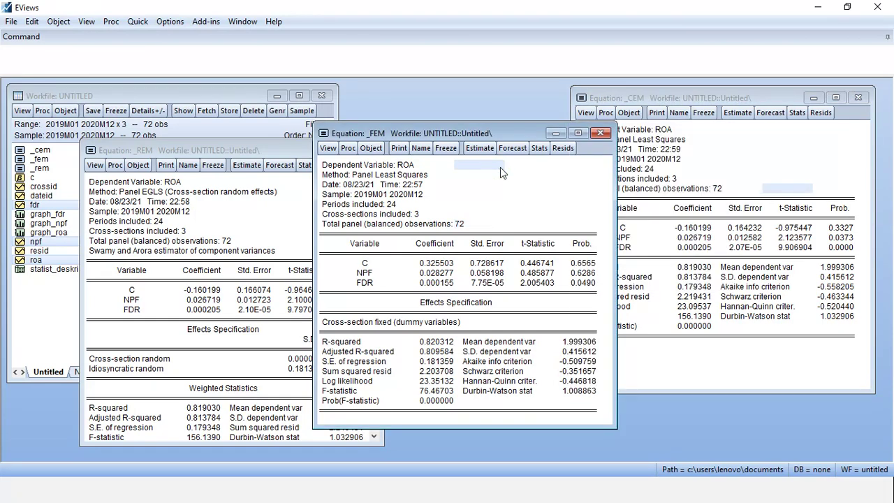
click(328, 148)
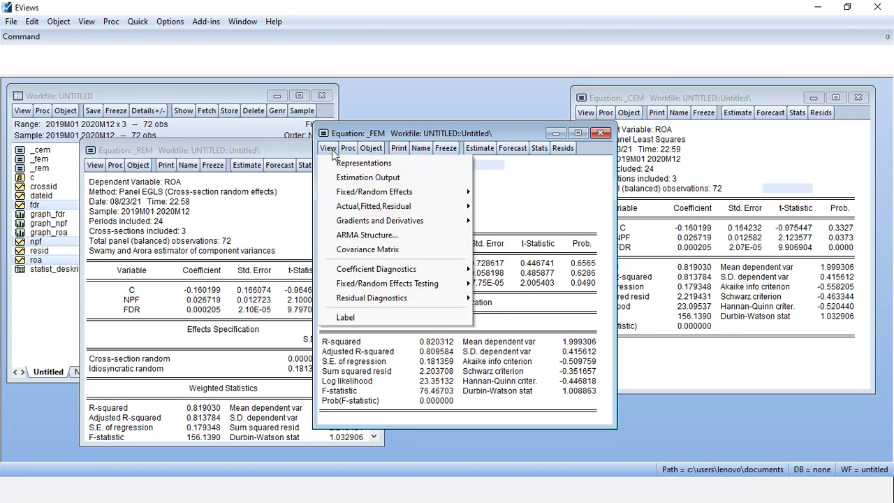
mouse_move(356, 192)
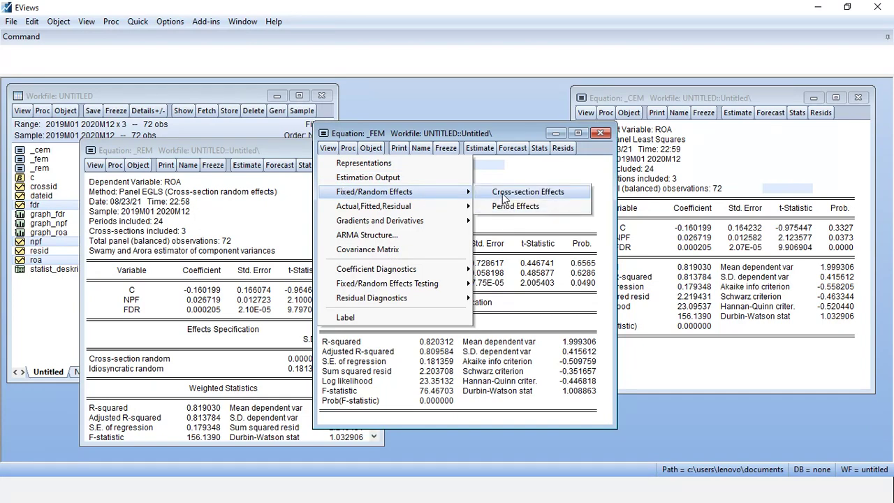
click(504, 196)
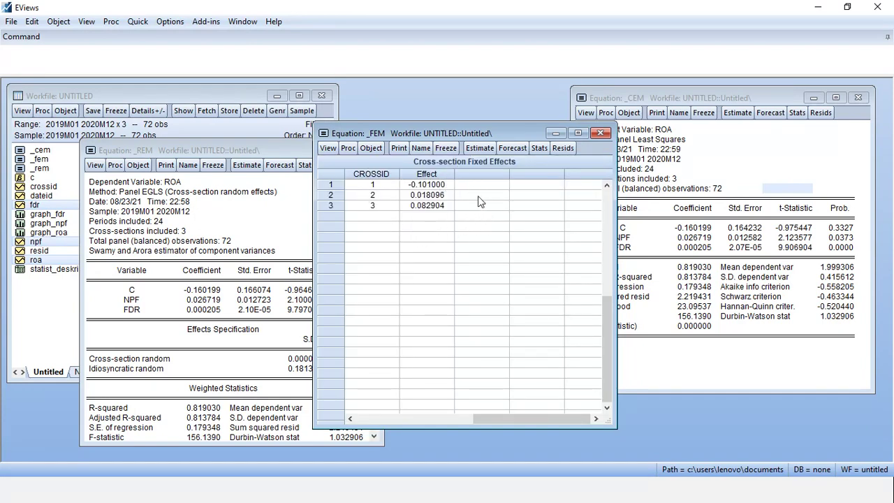
Step: Display the cross-section random effects of the _REM equation
click(236, 152)
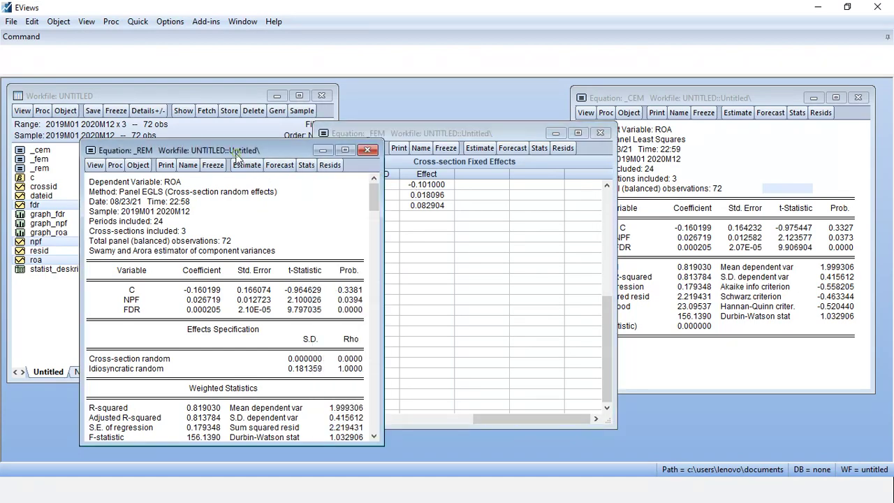
click(96, 166)
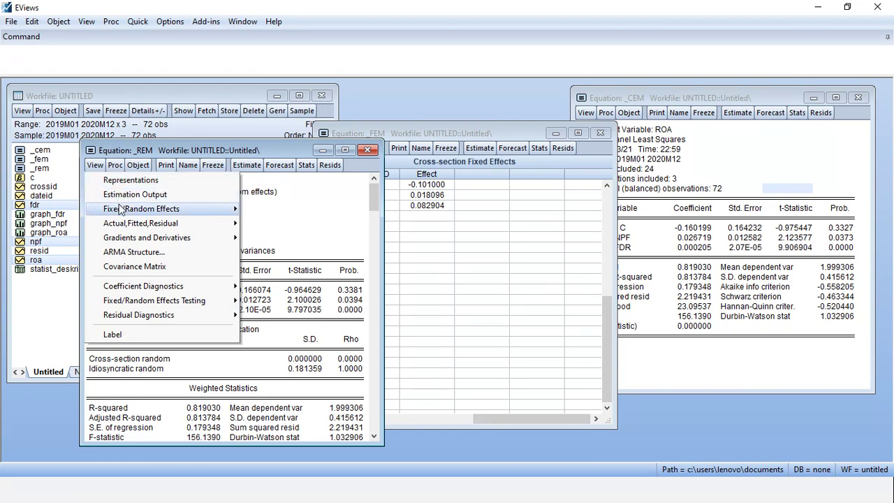
mouse_move(121, 209)
click(276, 209)
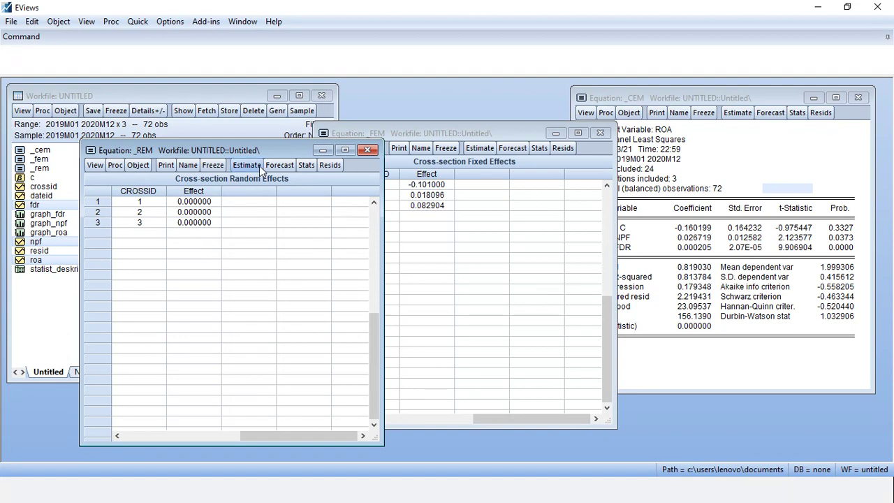
Step: Return the _REM and _FEM equations to their estimation output and compare the two
click(94, 166)
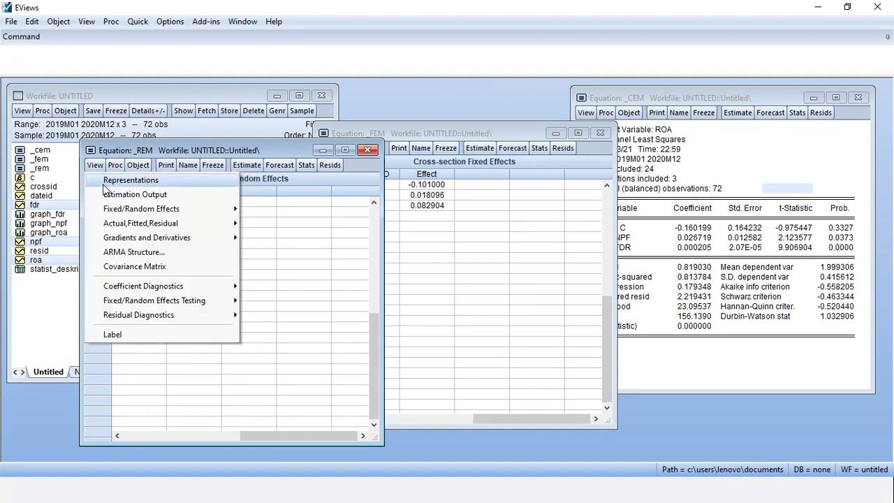
click(105, 195)
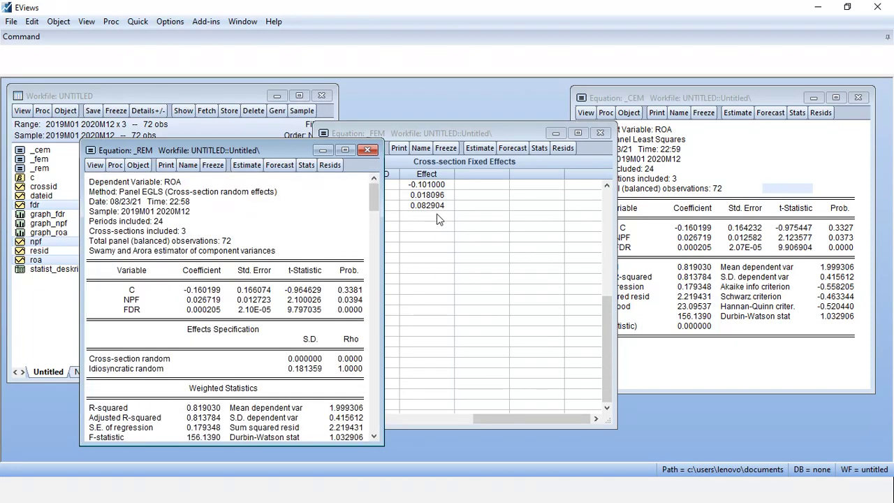
click(471, 242)
click(327, 147)
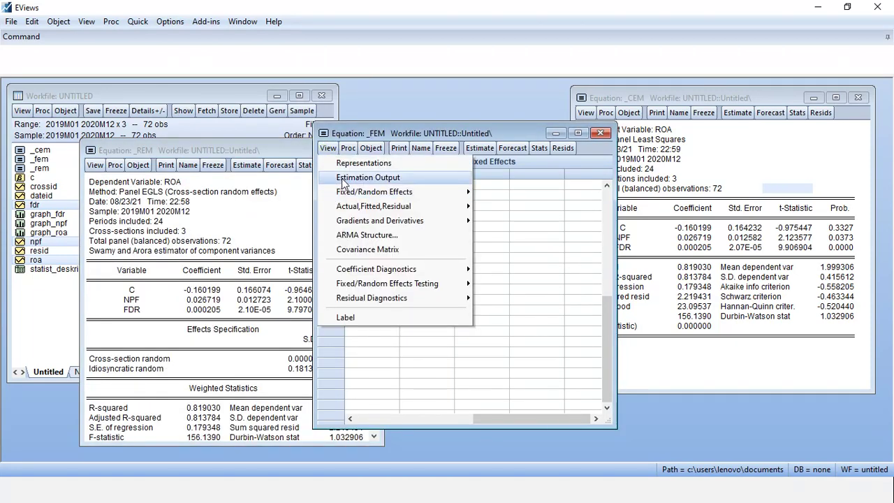
click(341, 176)
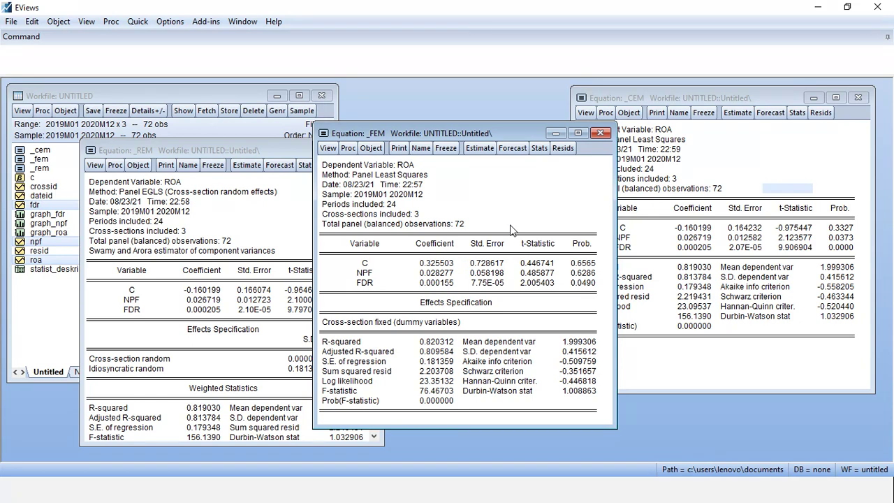
click(257, 151)
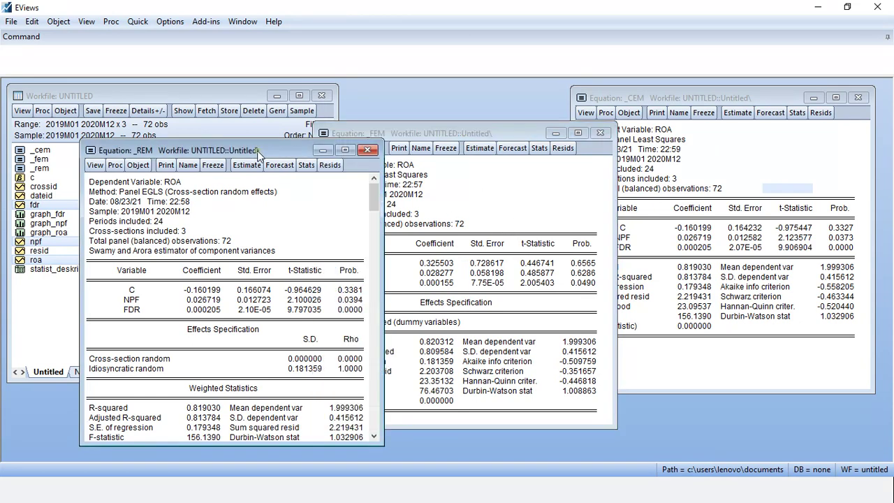
click(446, 134)
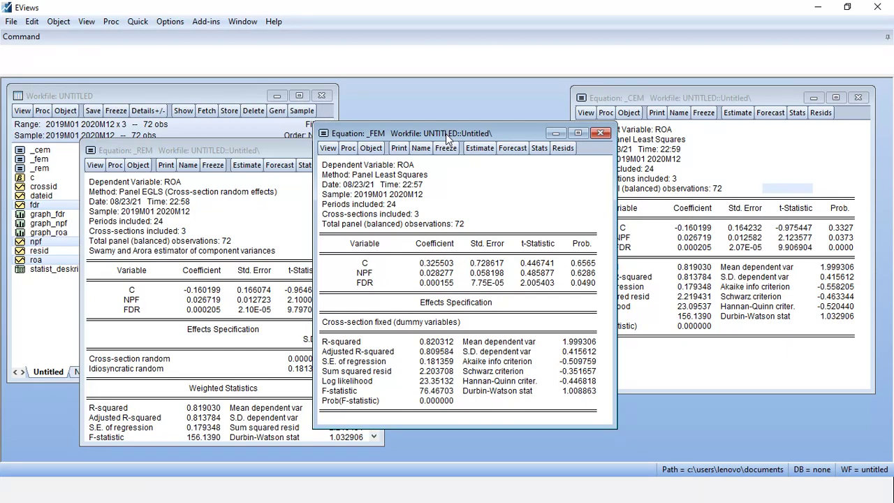
Step: Run the omitted random effects Lagrange Multiplier test on the _CEM equation
click(698, 101)
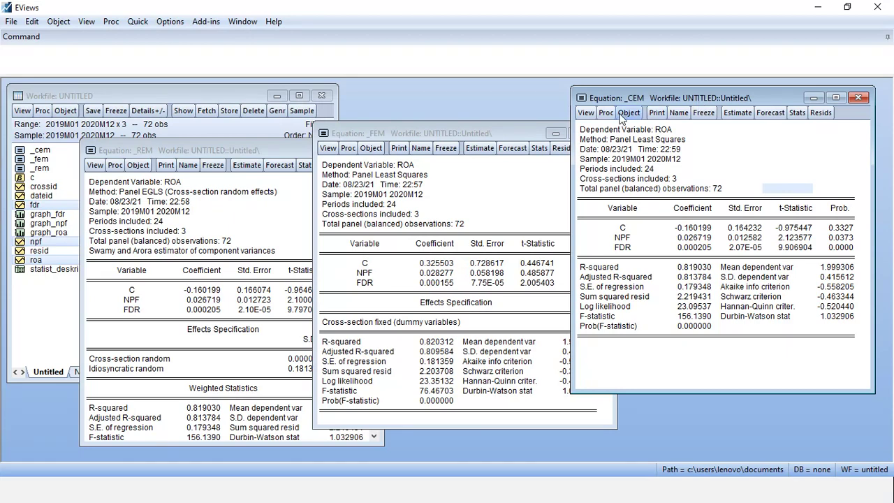
click(586, 113)
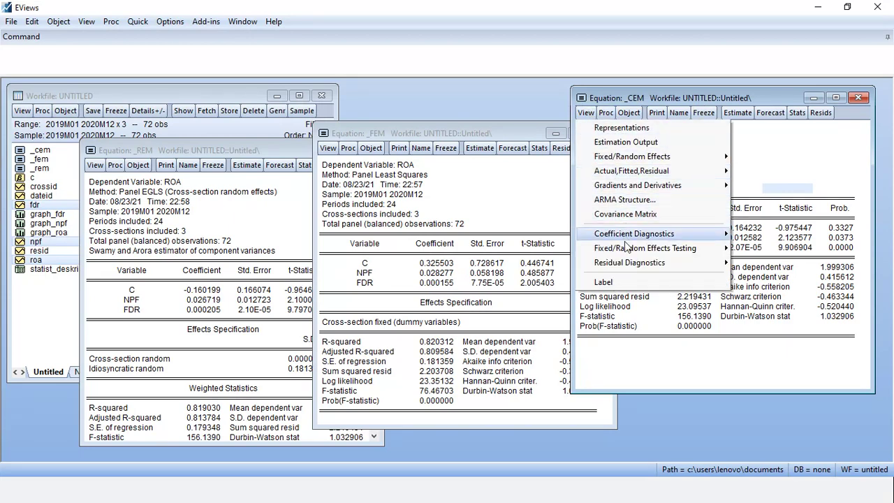
mouse_move(626, 250)
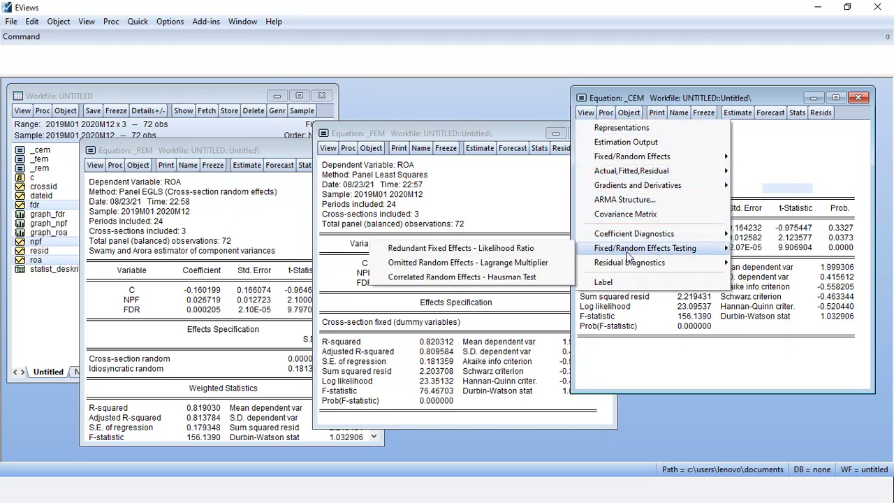
click(542, 263)
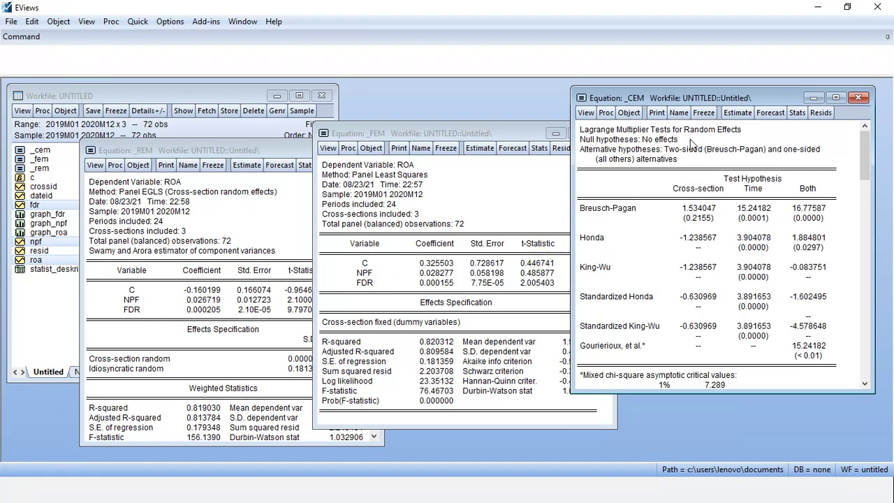
Step: Freeze the Lagrange Multiplier test results as a table named _LM and close the table
click(704, 114)
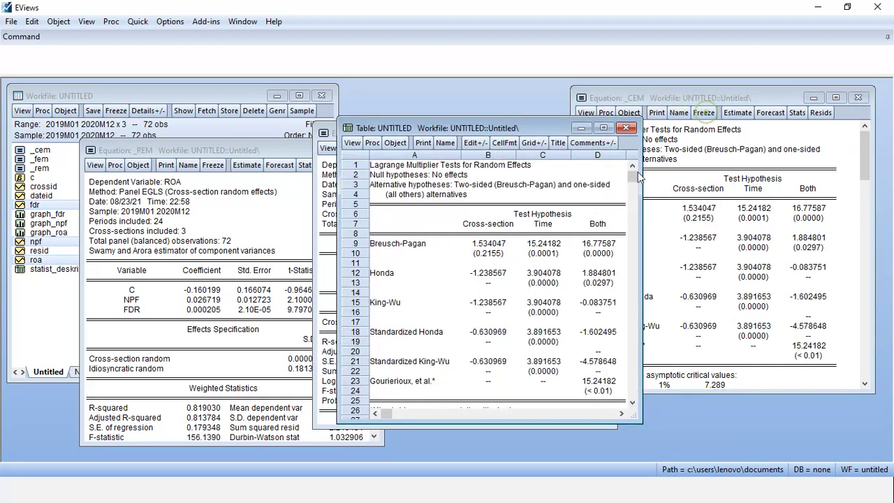
click(447, 142)
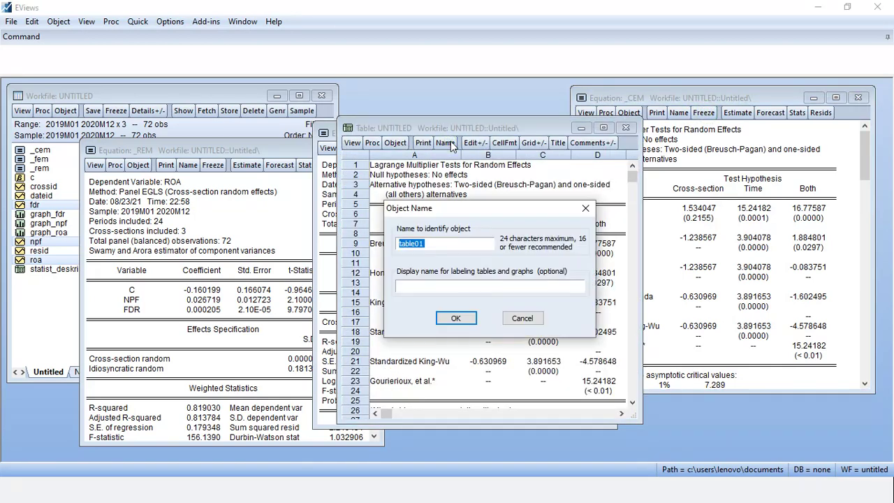
key(BackSpace)
text(_LM)
key(Return)
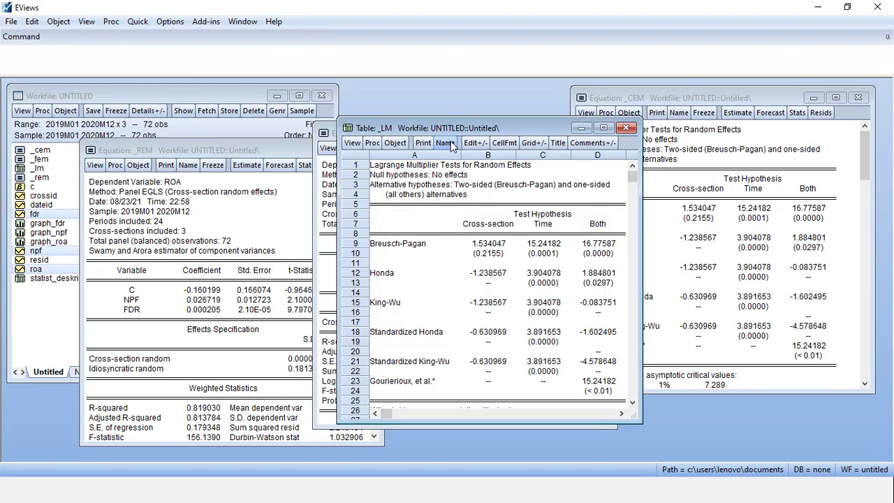
click(625, 128)
Step: Run the redundant fixed effects likelihood ratio test on the _FEM equation
click(474, 197)
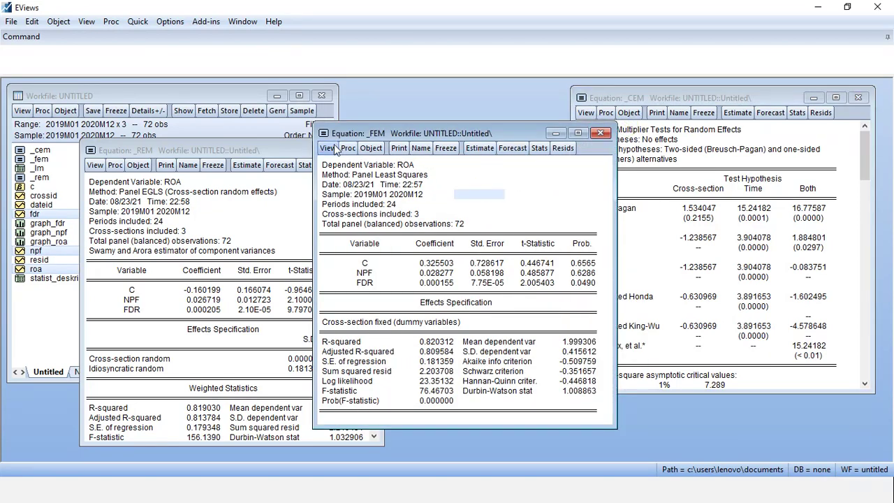
click(332, 147)
mouse_move(436, 287)
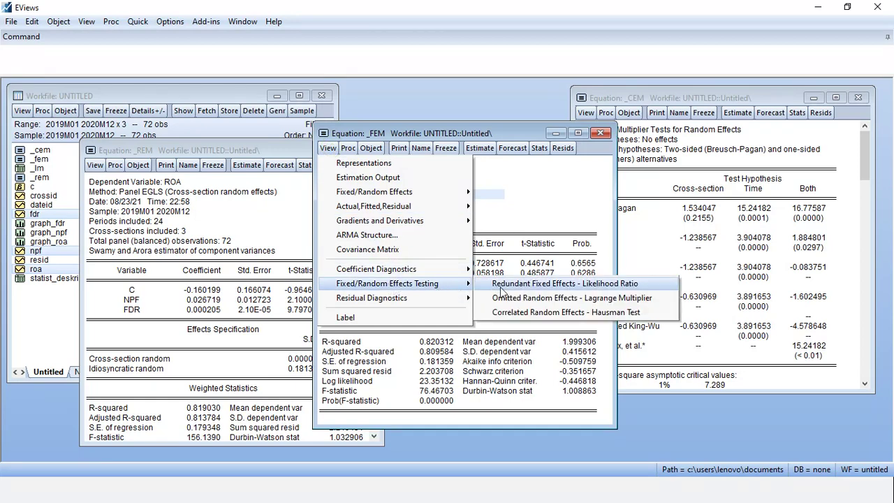
click(500, 287)
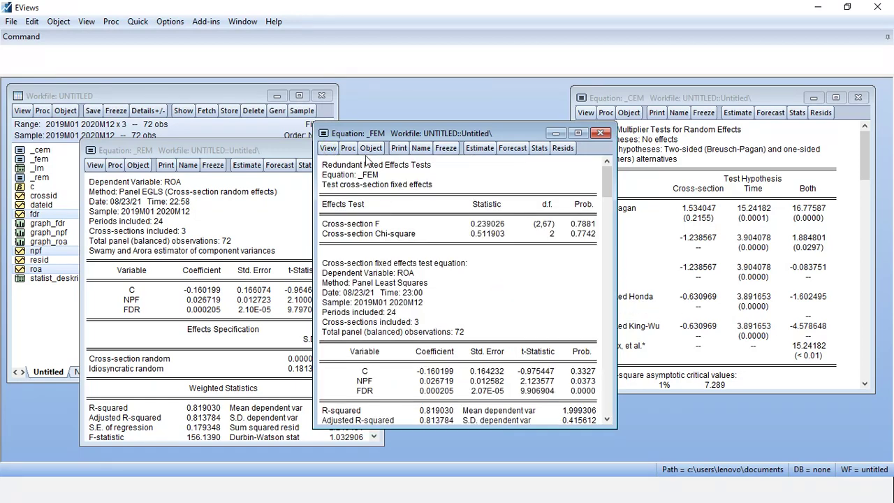
Step: Freeze the redundant fixed effects test results as a table named _CHOW and close the table
click(446, 149)
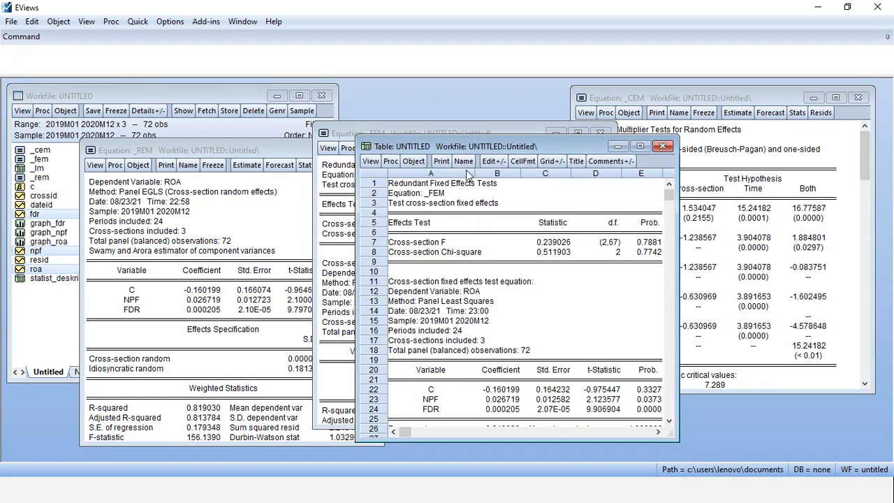
click(463, 161)
key(BackSpace)
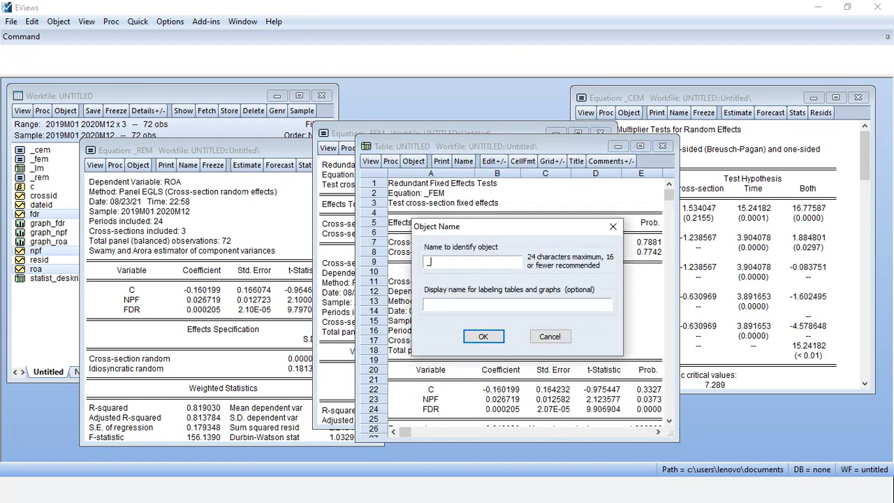
text(_CHOW)
key(Return)
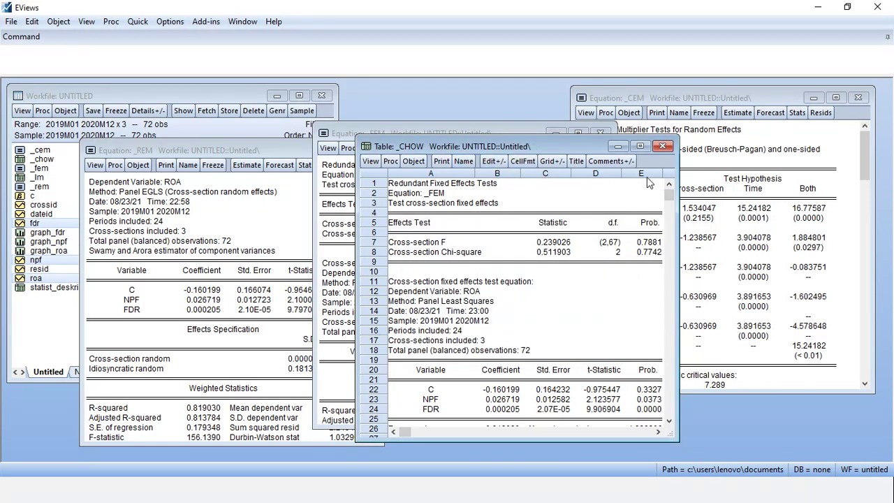
click(662, 146)
Step: Run the correlated random effects Hausman test on the _REM equation
click(245, 150)
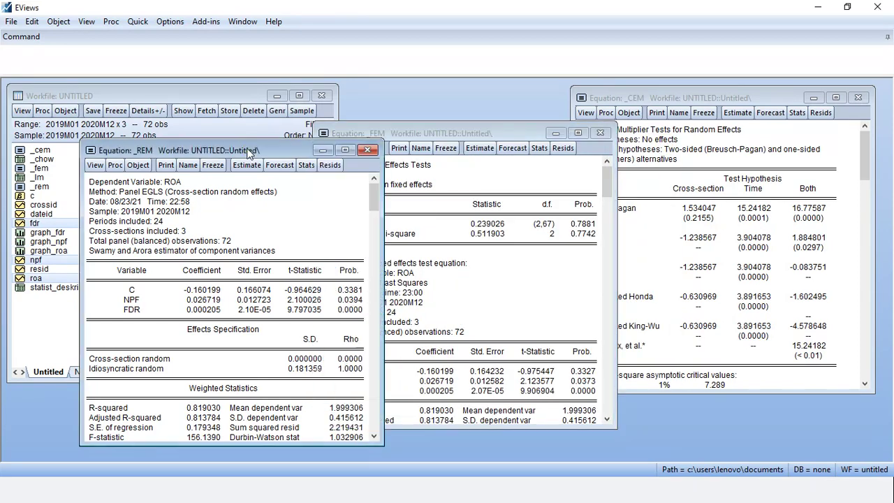
click(95, 166)
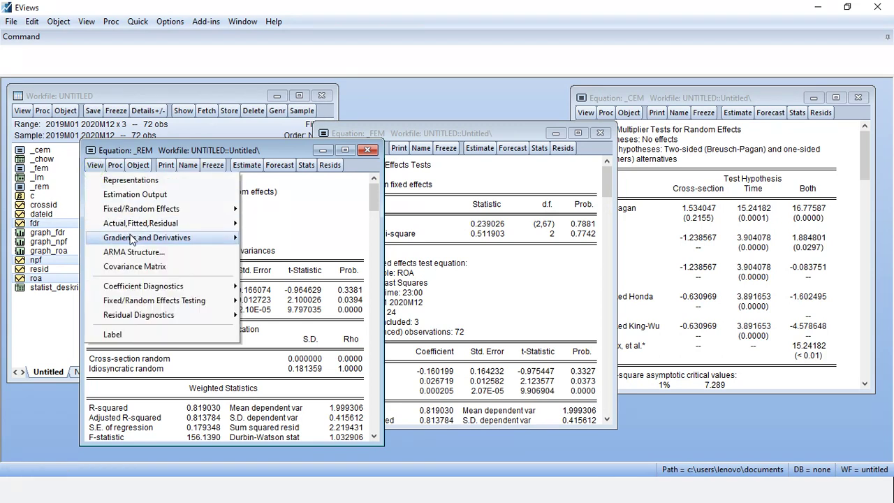
mouse_move(140, 211)
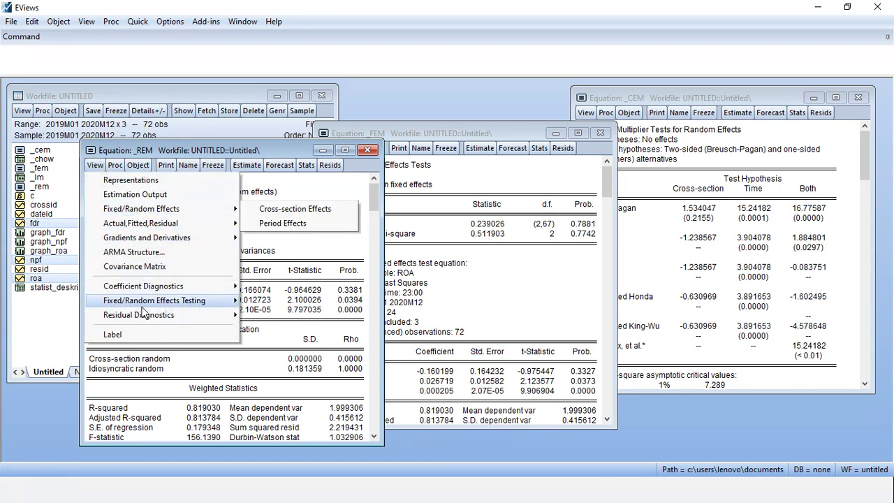
mouse_move(148, 306)
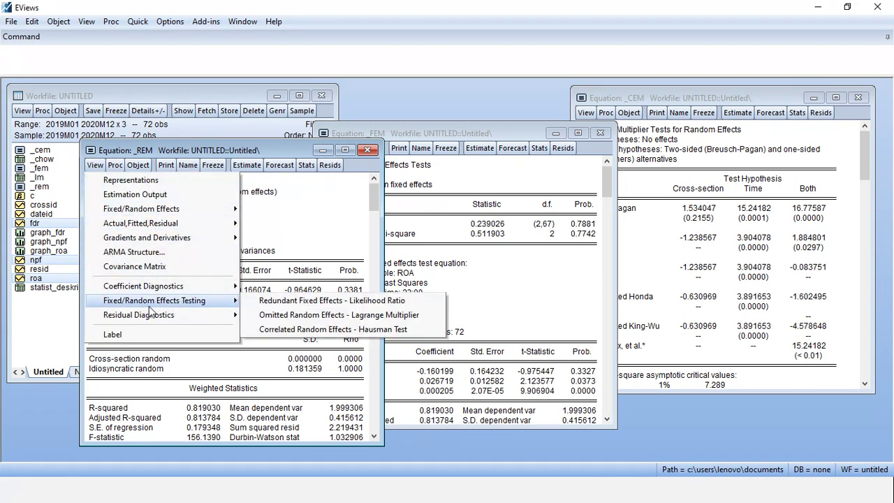
click(286, 334)
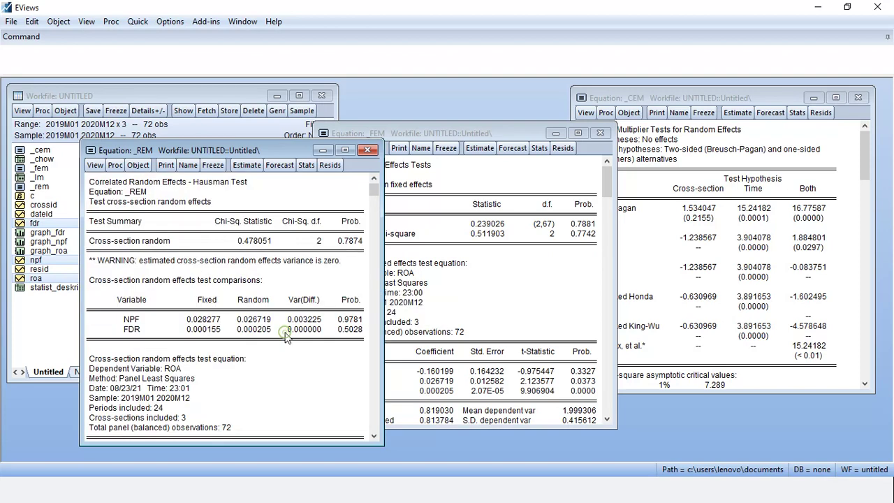
Step: Freeze the Hausman test results as a table named _HAUSMAN and close the table
click(213, 165)
click(482, 179)
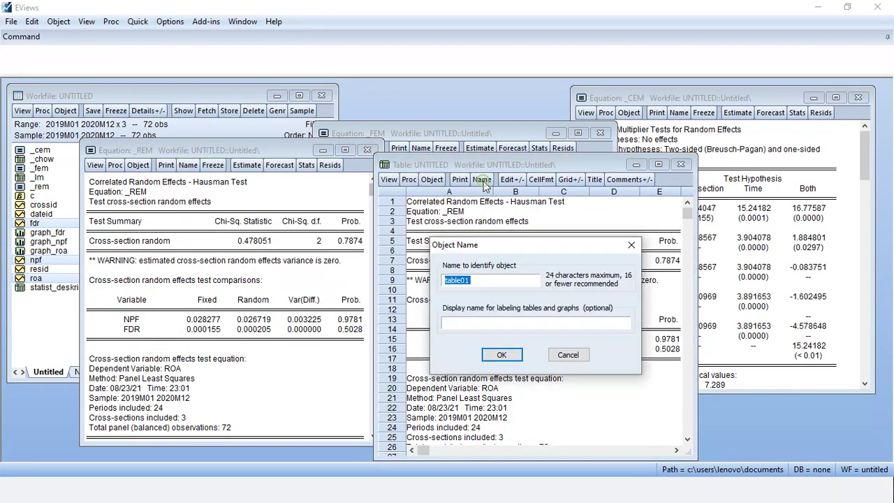
key(BackSpace)
text(_HAUSMAN)
key(Return)
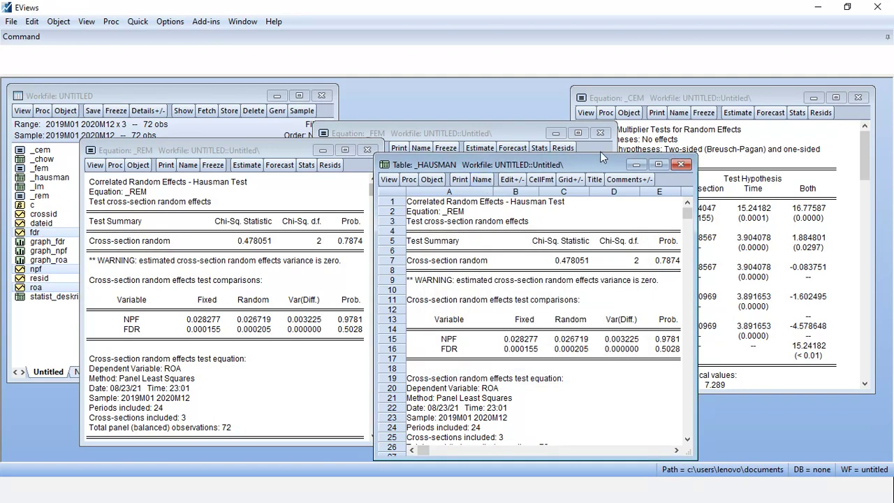
click(680, 165)
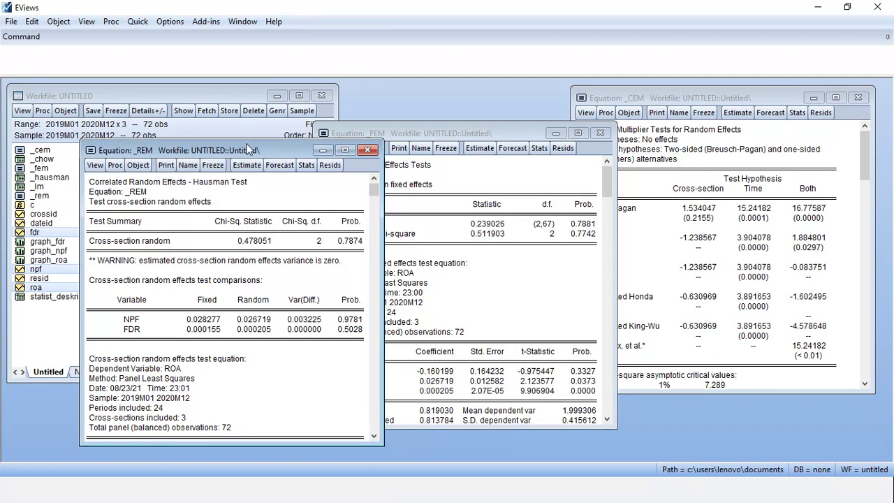
Step: Shift the _REM window away from _FEM and review the test results of the _CEM, _FEM and _REM equations
drag(241, 149, 191, 151)
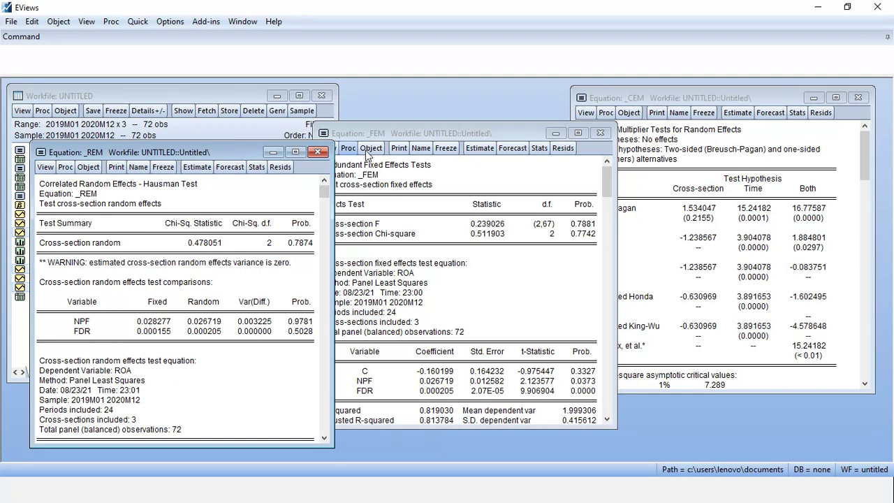
click(670, 98)
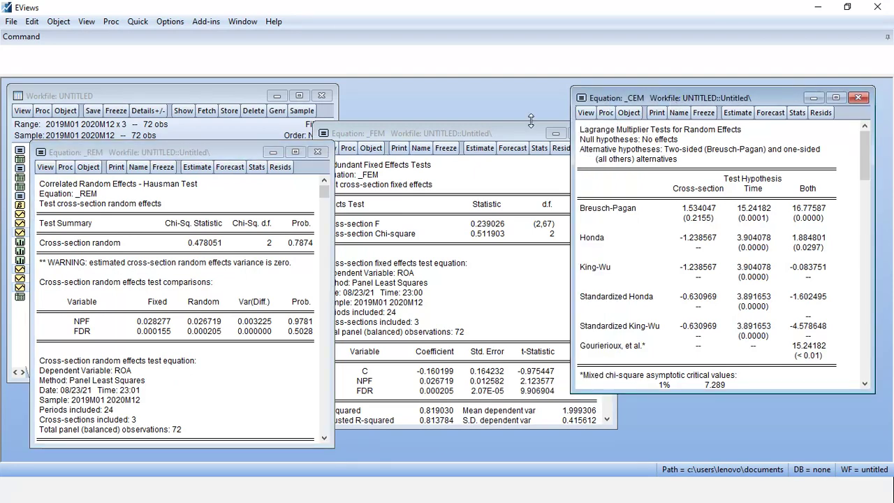
click(489, 133)
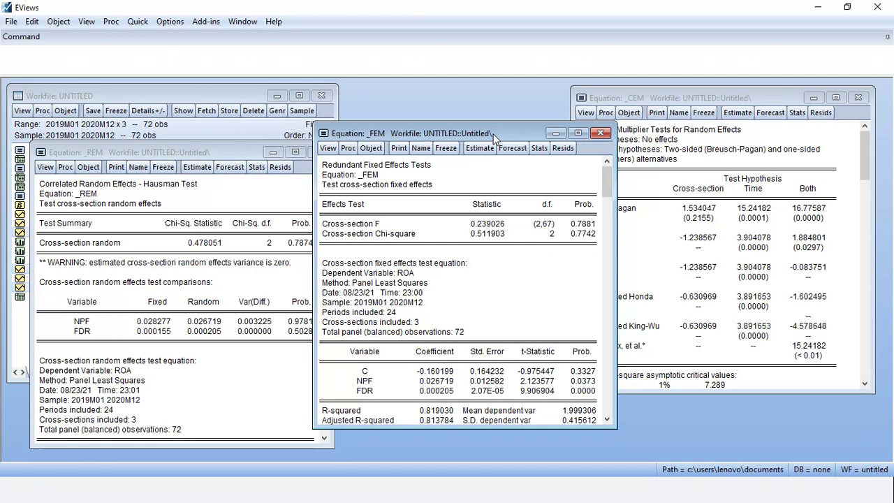
click(180, 152)
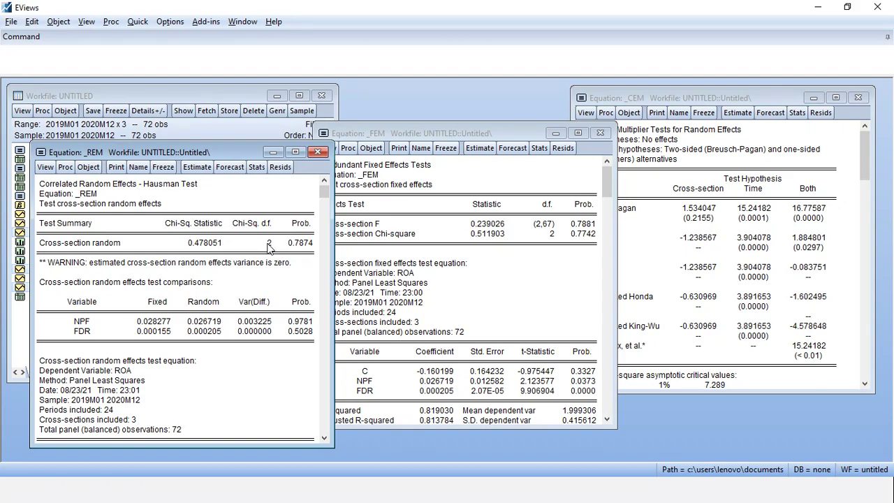
key(alt+Tab)
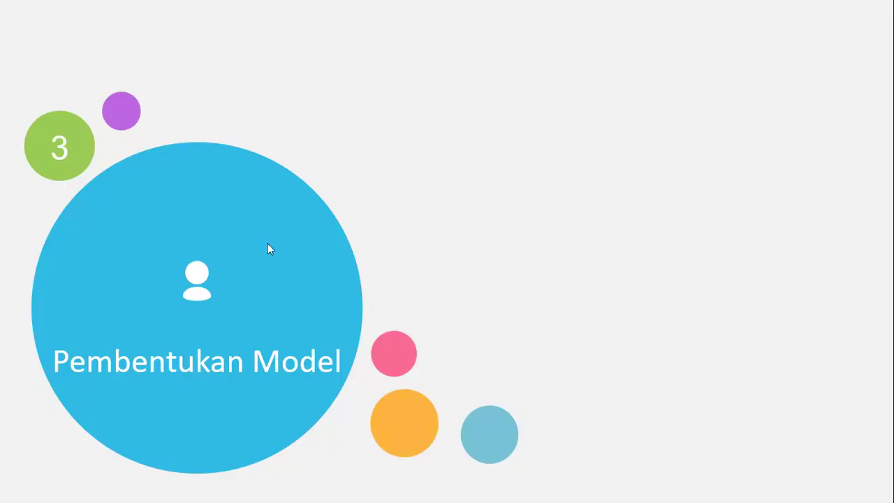
click(270, 249)
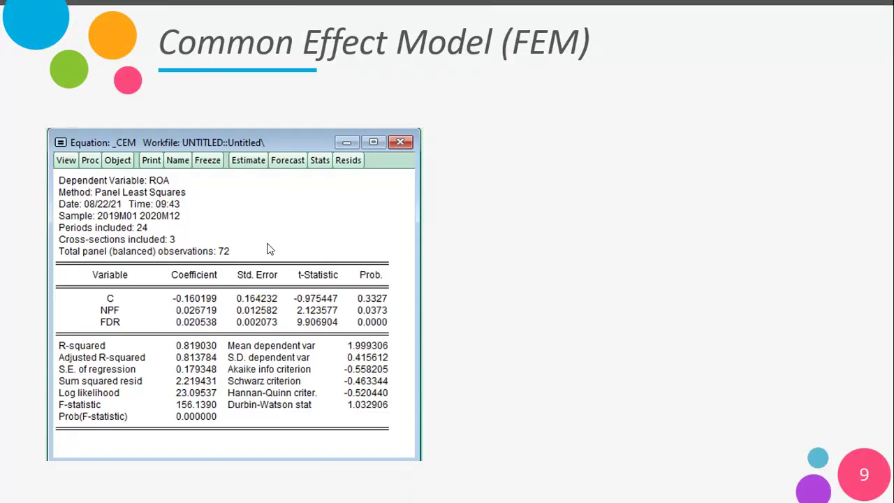
key(ctrl+l)
click(275, 249)
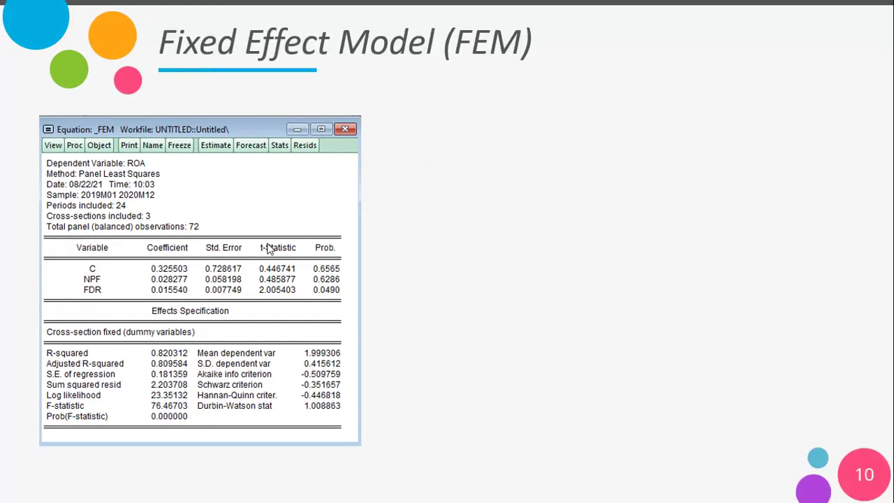
click(270, 249)
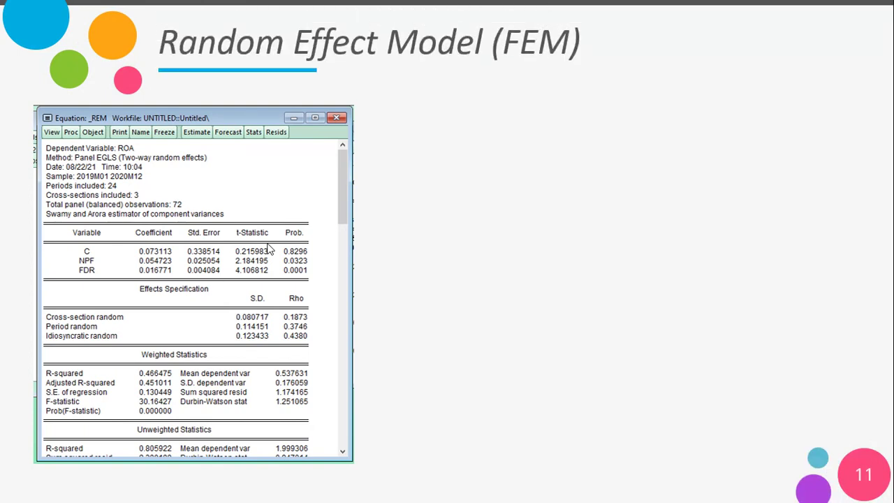
key(ctrl+l)
click(240, 198)
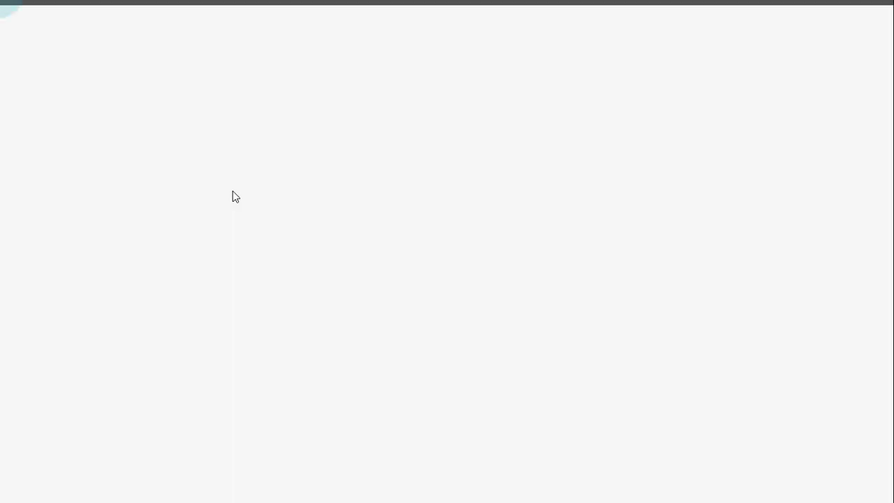